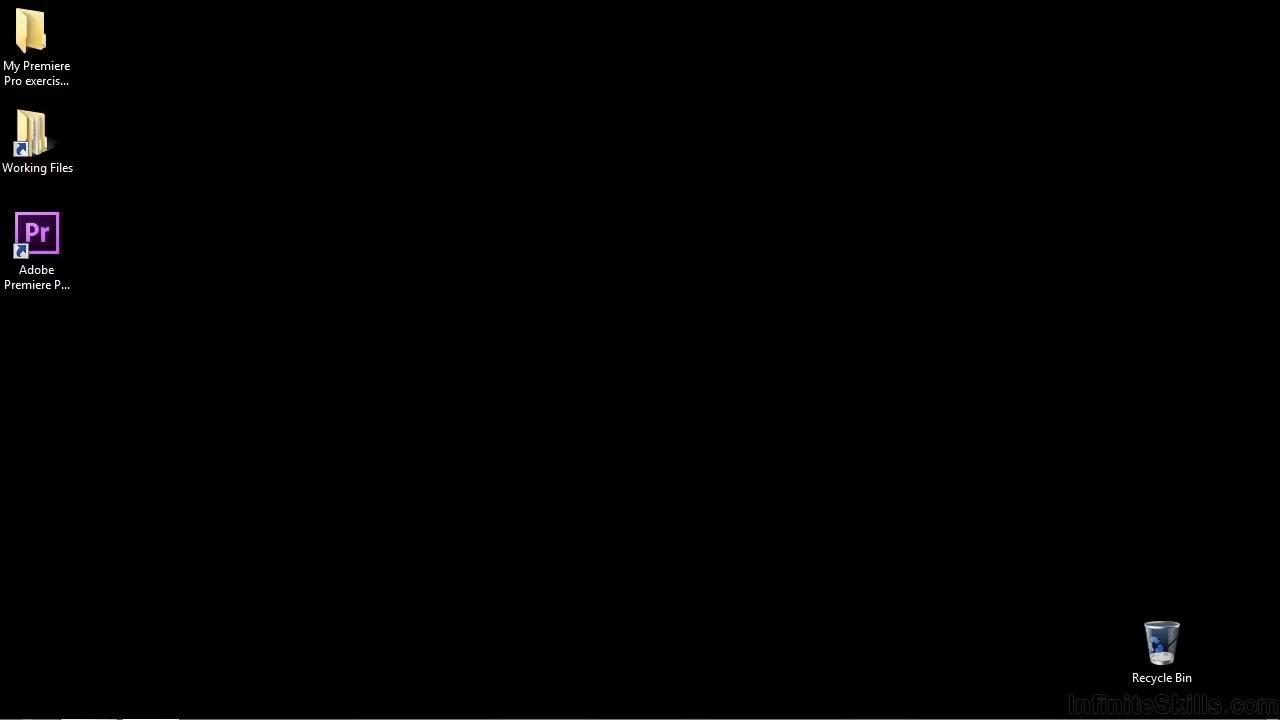
Open the project 2103-export sequences assets.prproj from the projects folder inside Working Files
double_click(36, 168)
double_click(470, 357)
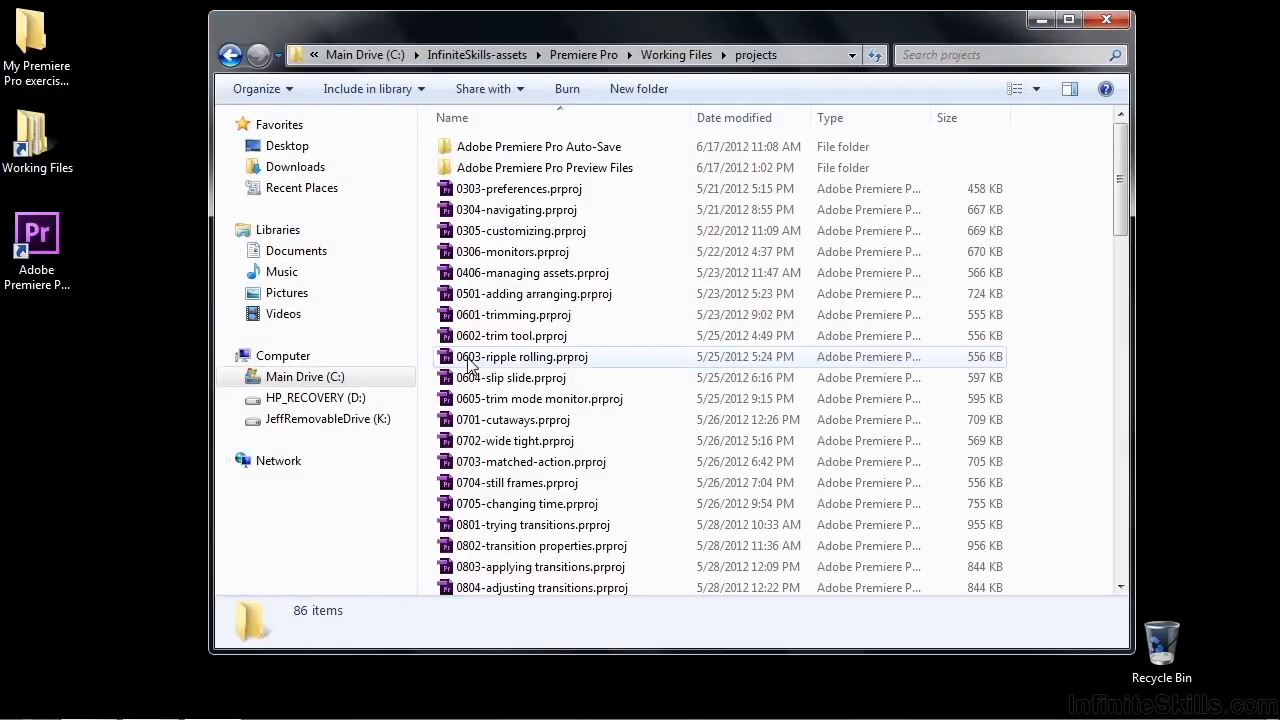
left_click_drag(1120, 225, 1144, 560)
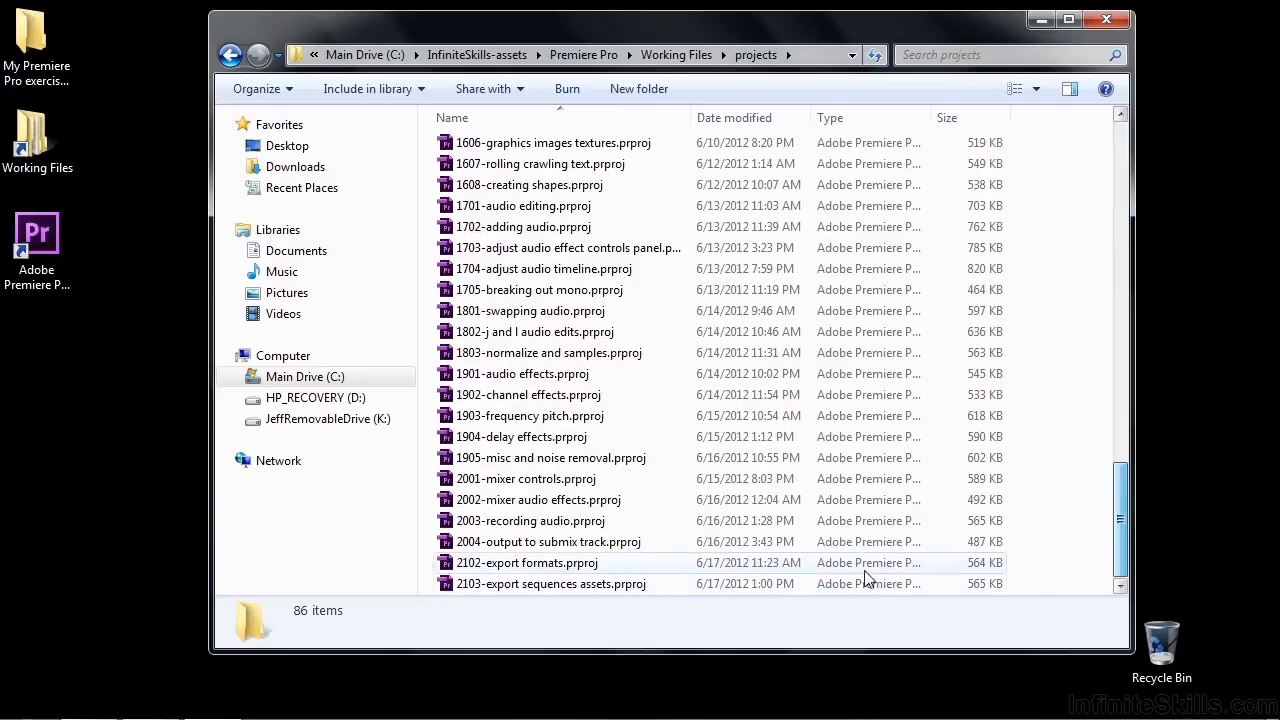
double_click(562, 585)
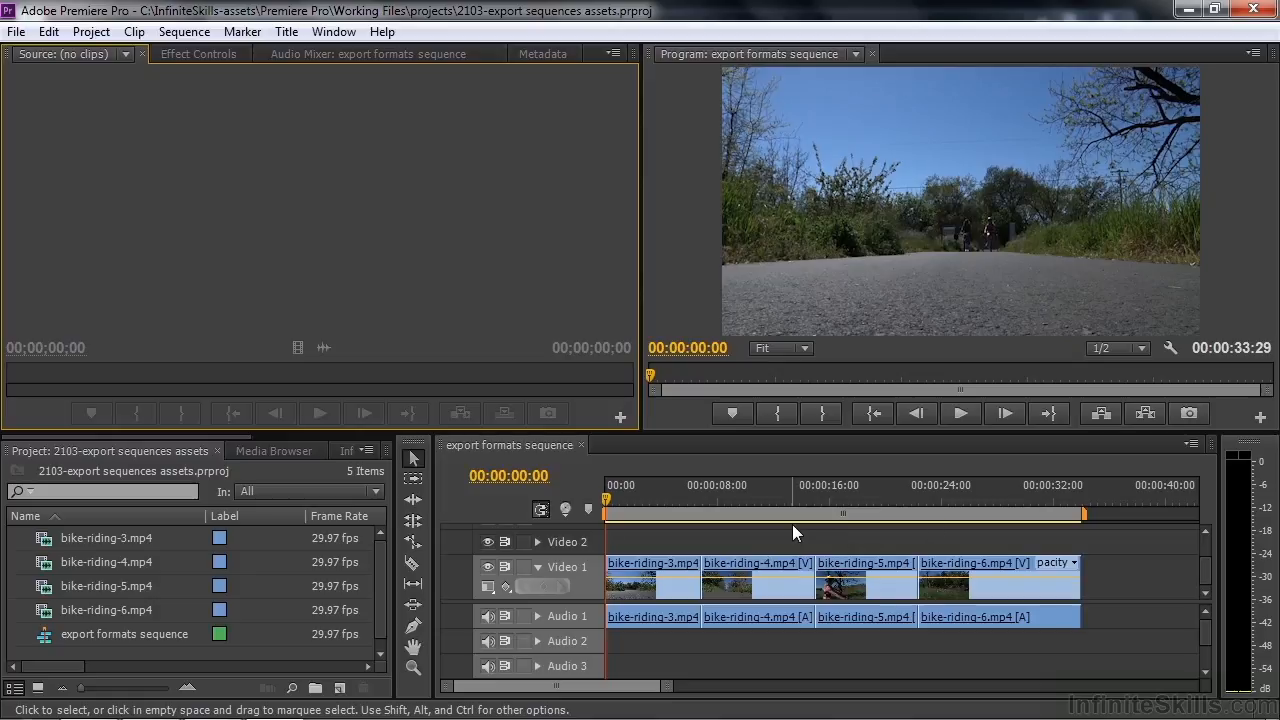
Shorten the timeline's work area at both ends so it spans only the bike-riding-4 and bike-riding-5 clips
left_click_drag(1085, 512, 916, 524)
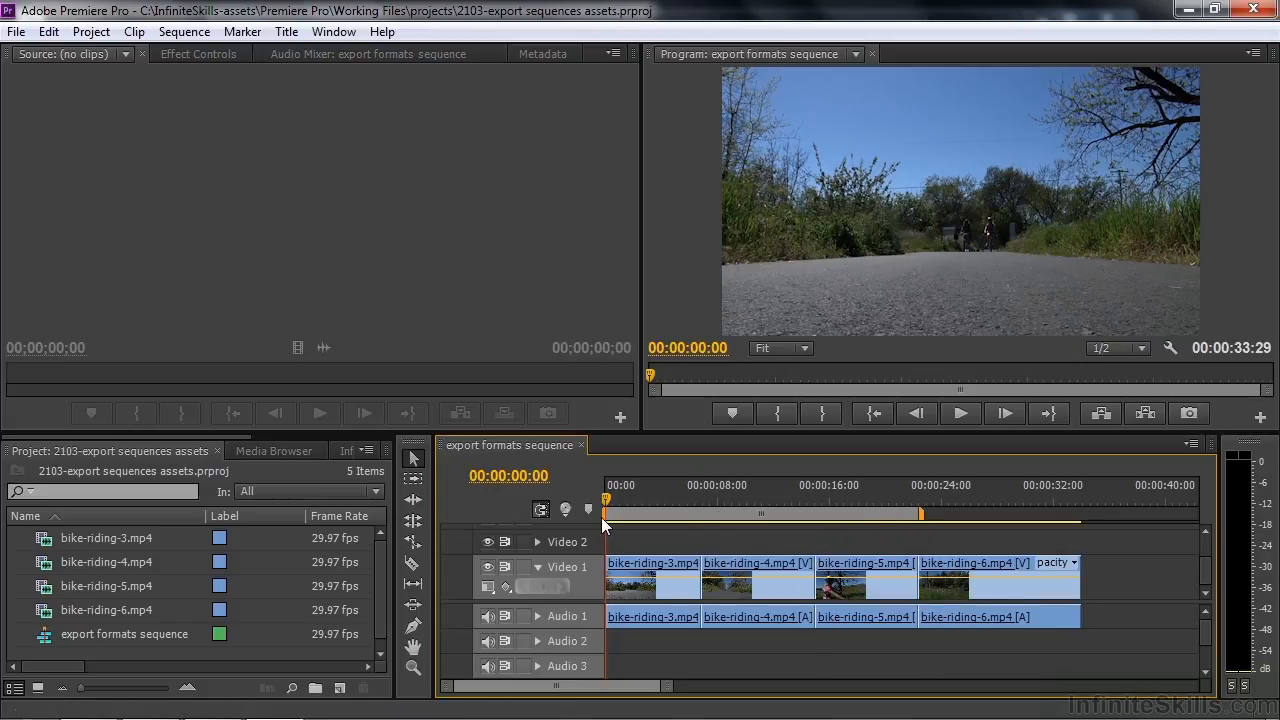
left_click_drag(603, 517, 698, 521)
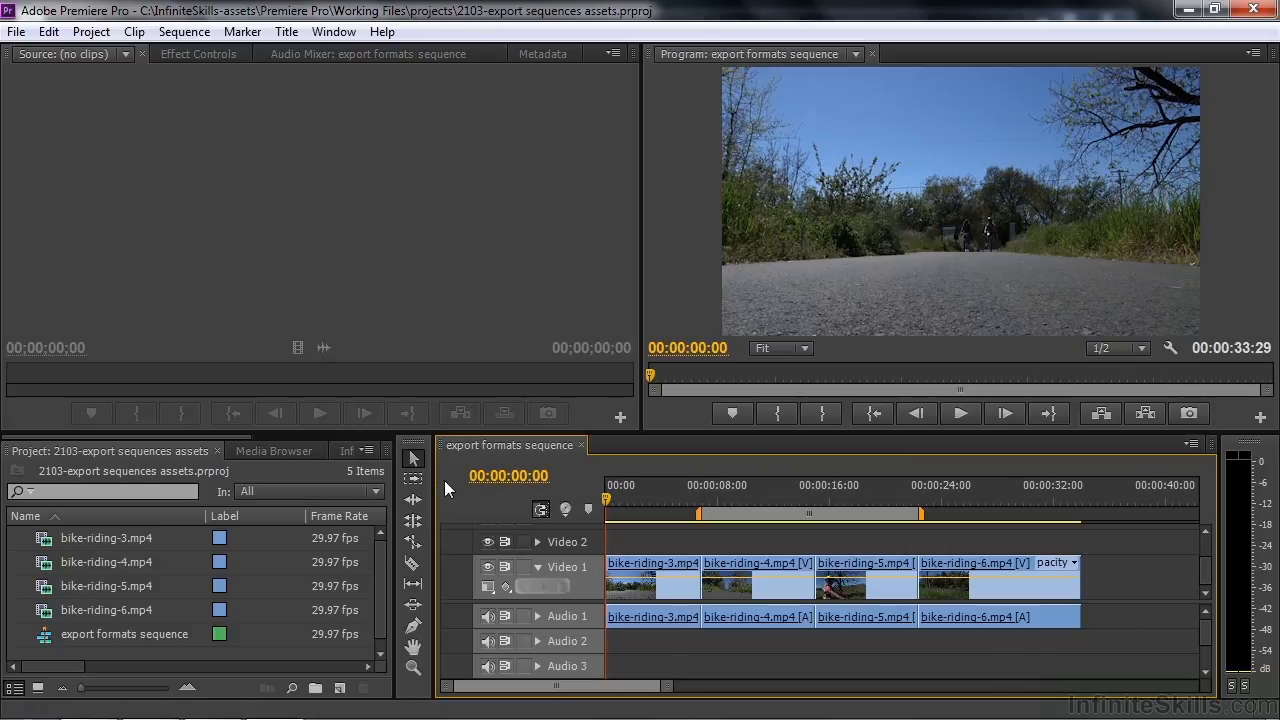
Check which export options are available while the empty Source monitor is active
left_click(491, 316)
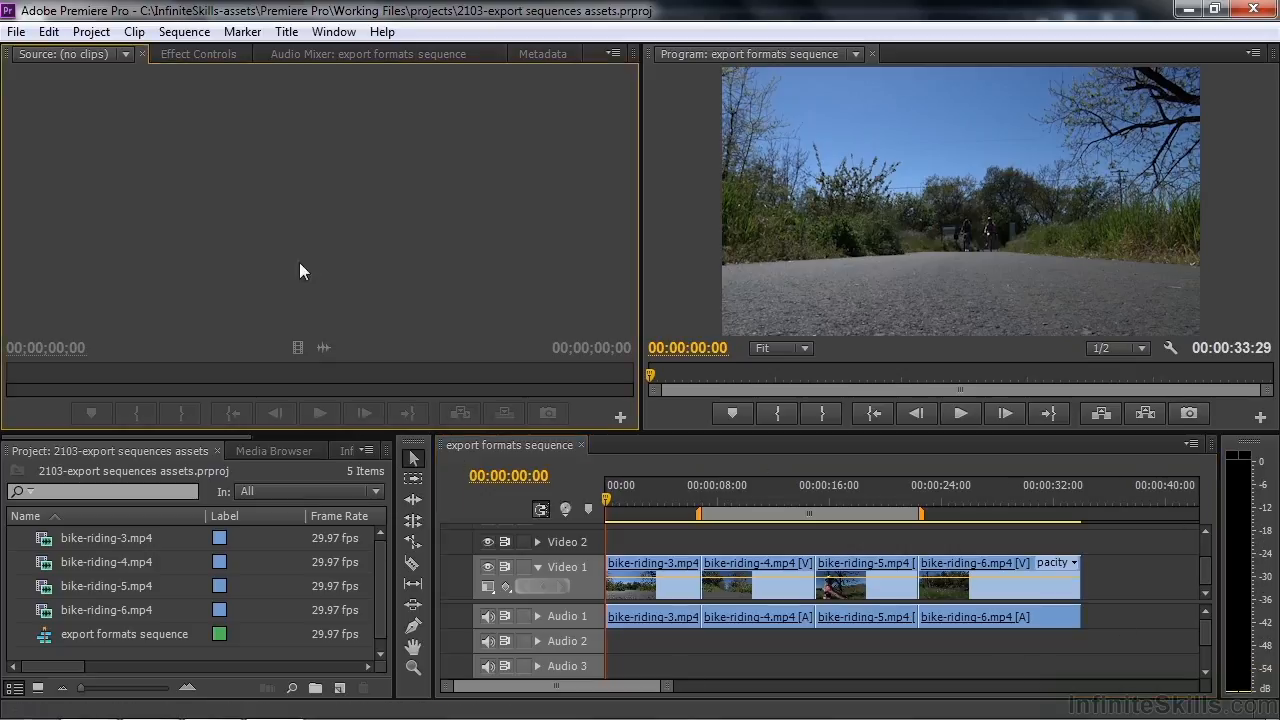
left_click(16, 31)
mouse_move(84, 511)
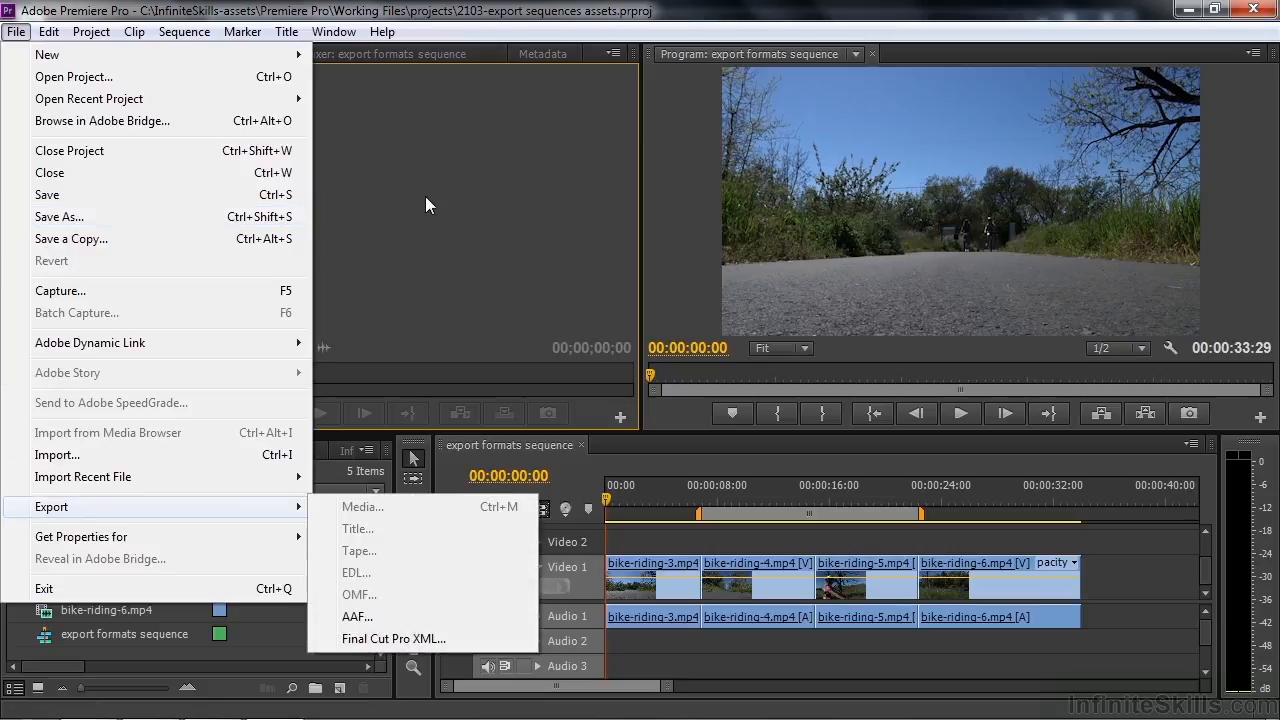
left_click(552, 308)
Open the media export settings for the timeline sequence and set the source range to Entire Sequence
left_click(565, 476)
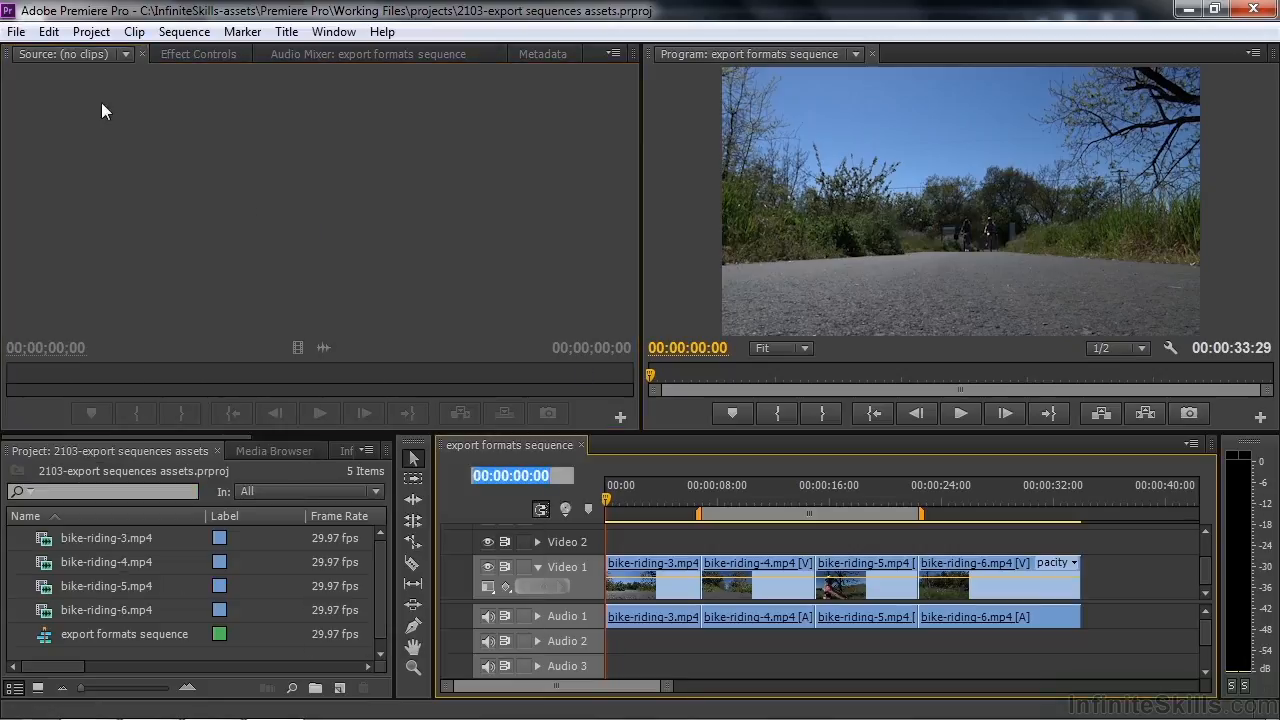
left_click(16, 31)
mouse_move(130, 508)
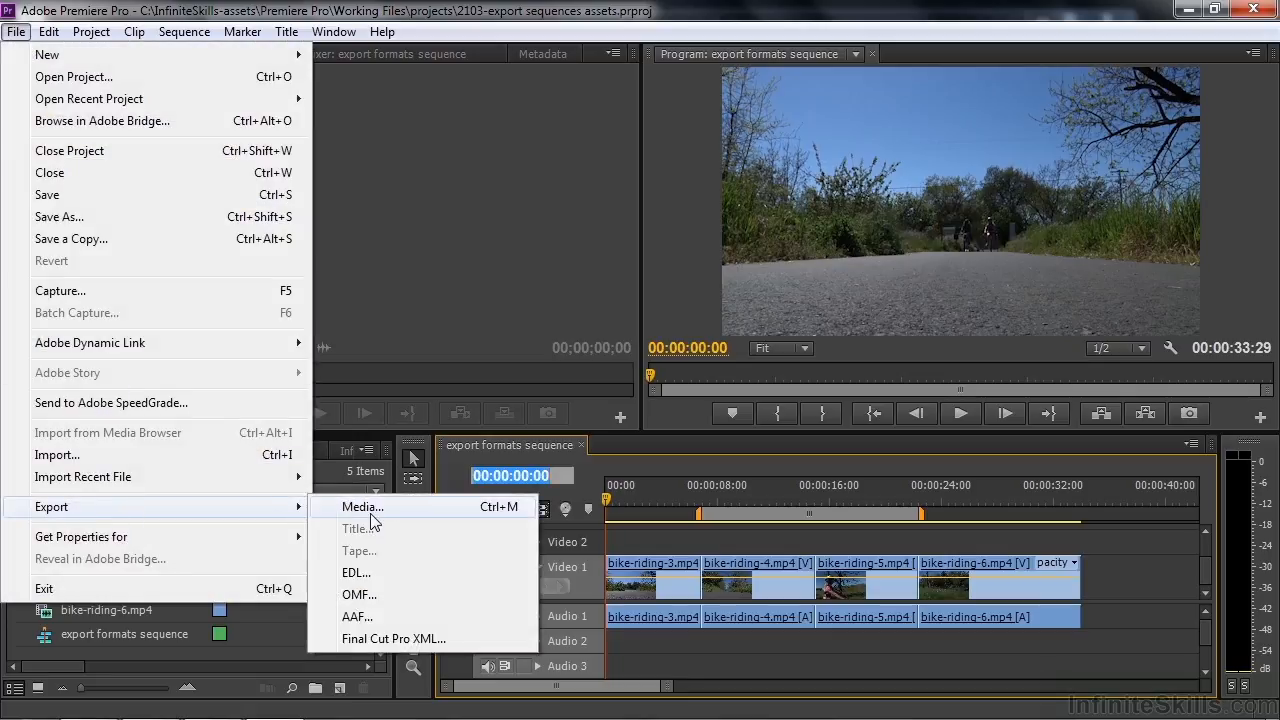
left_click(362, 508)
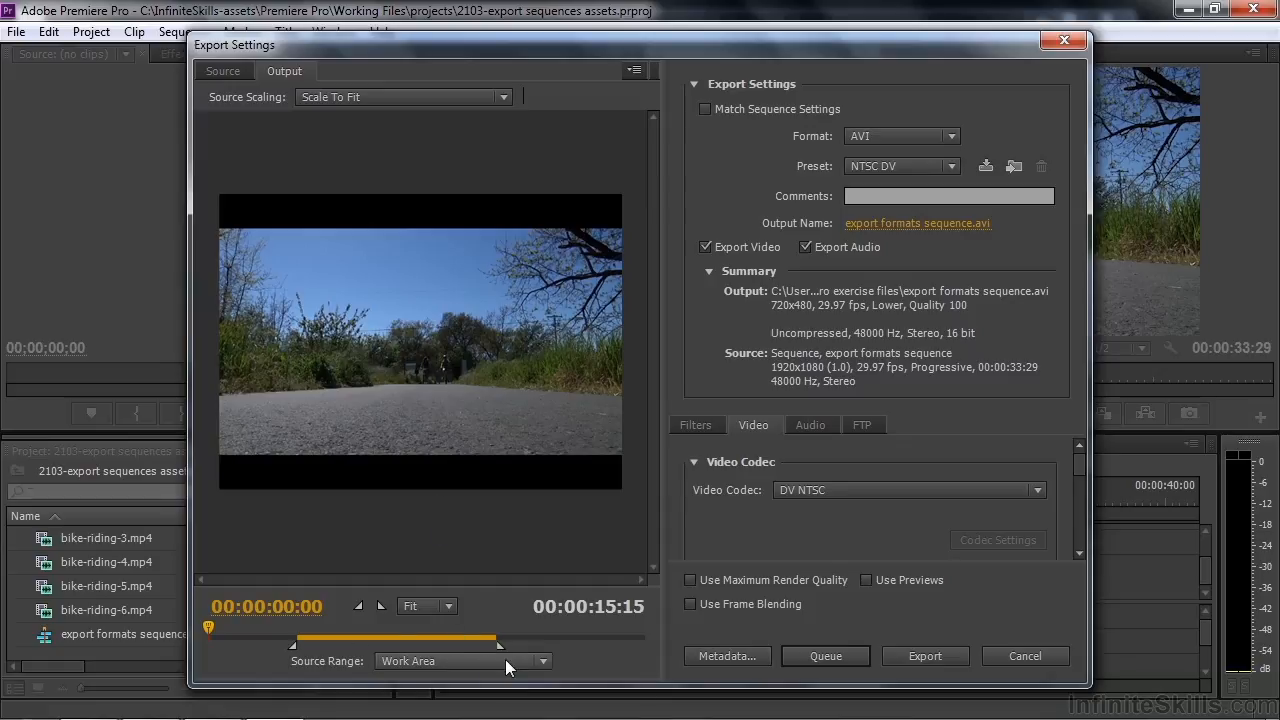
left_click(544, 661)
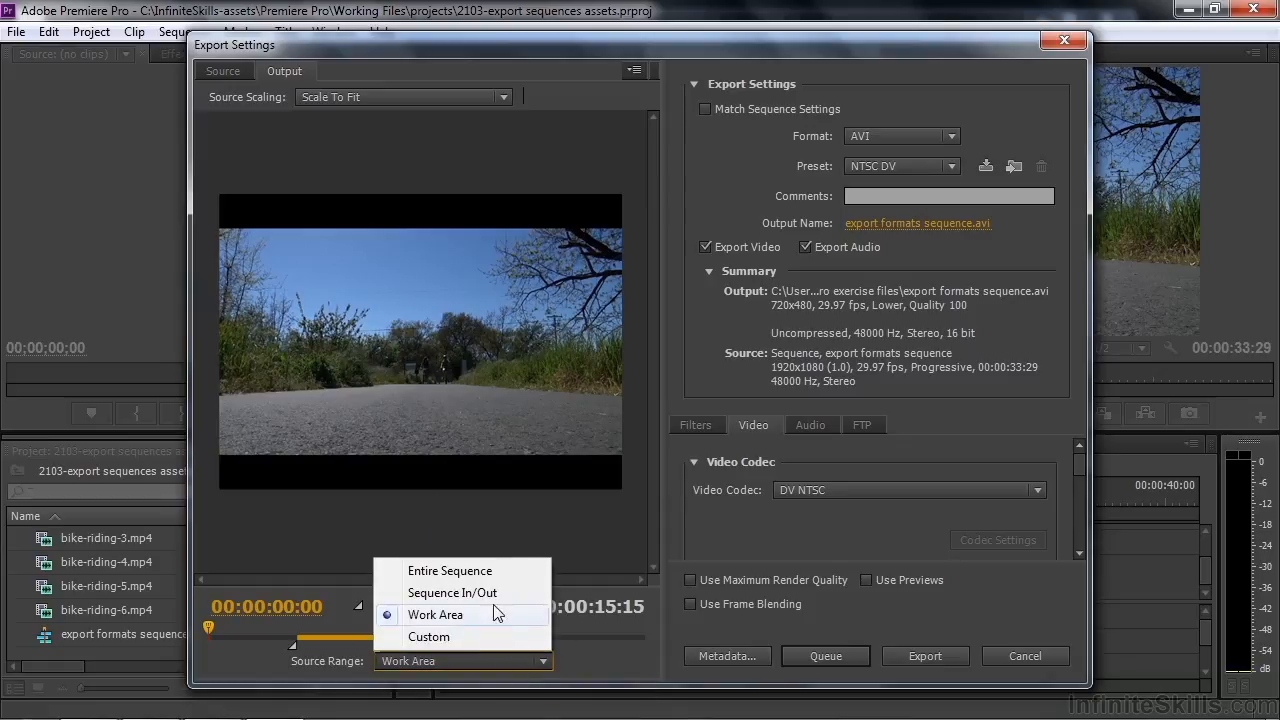
left_click(491, 572)
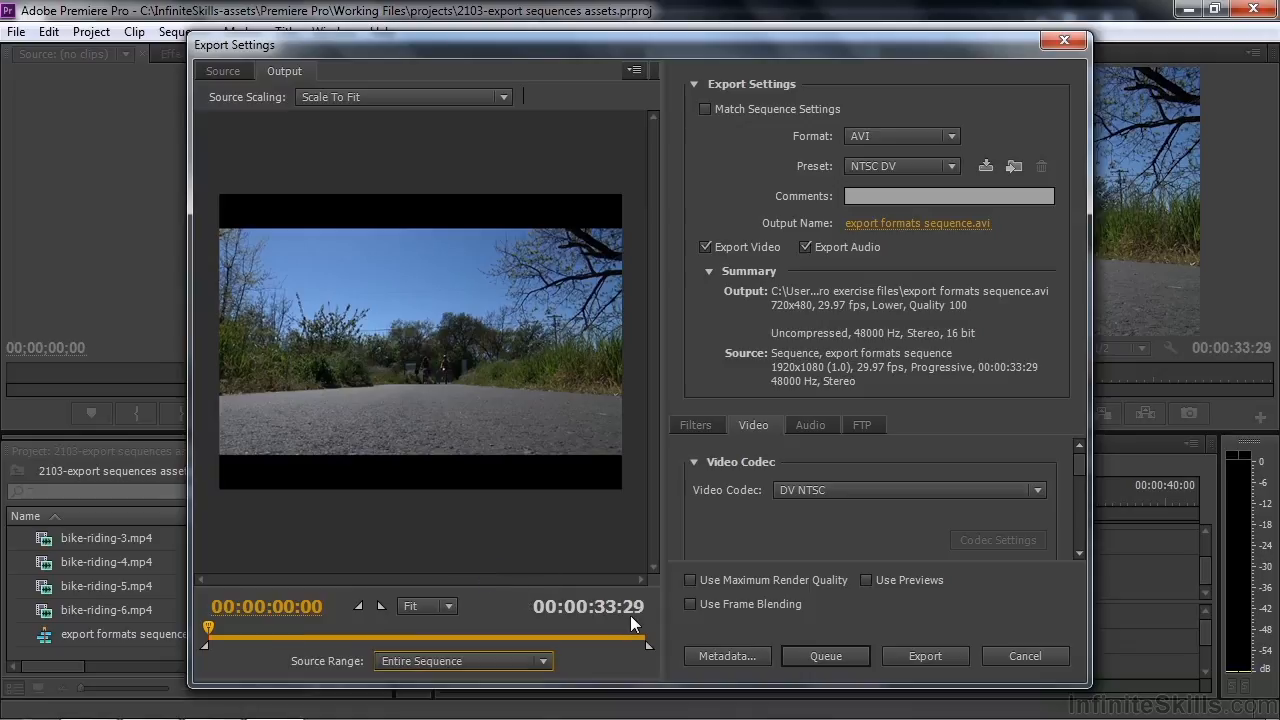
Set the export format to H.264 with the HD 1080p 29.97 preset
left_click(952, 134)
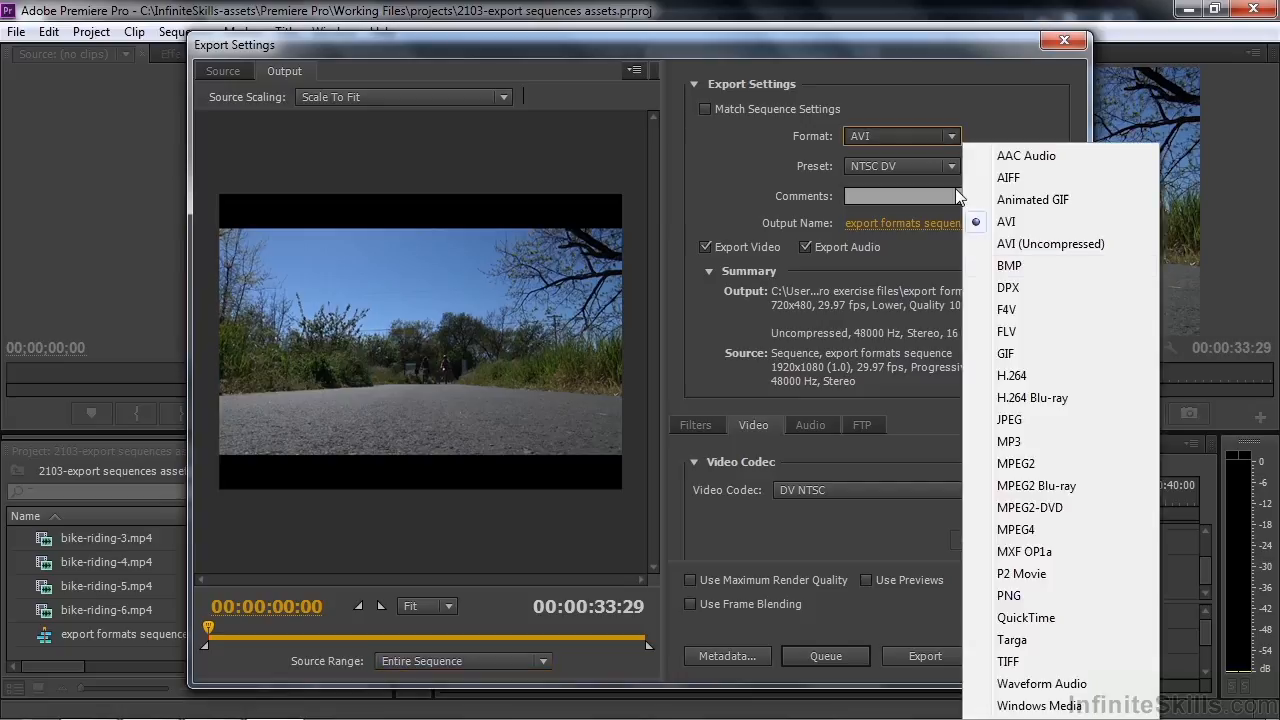
left_click(1005, 376)
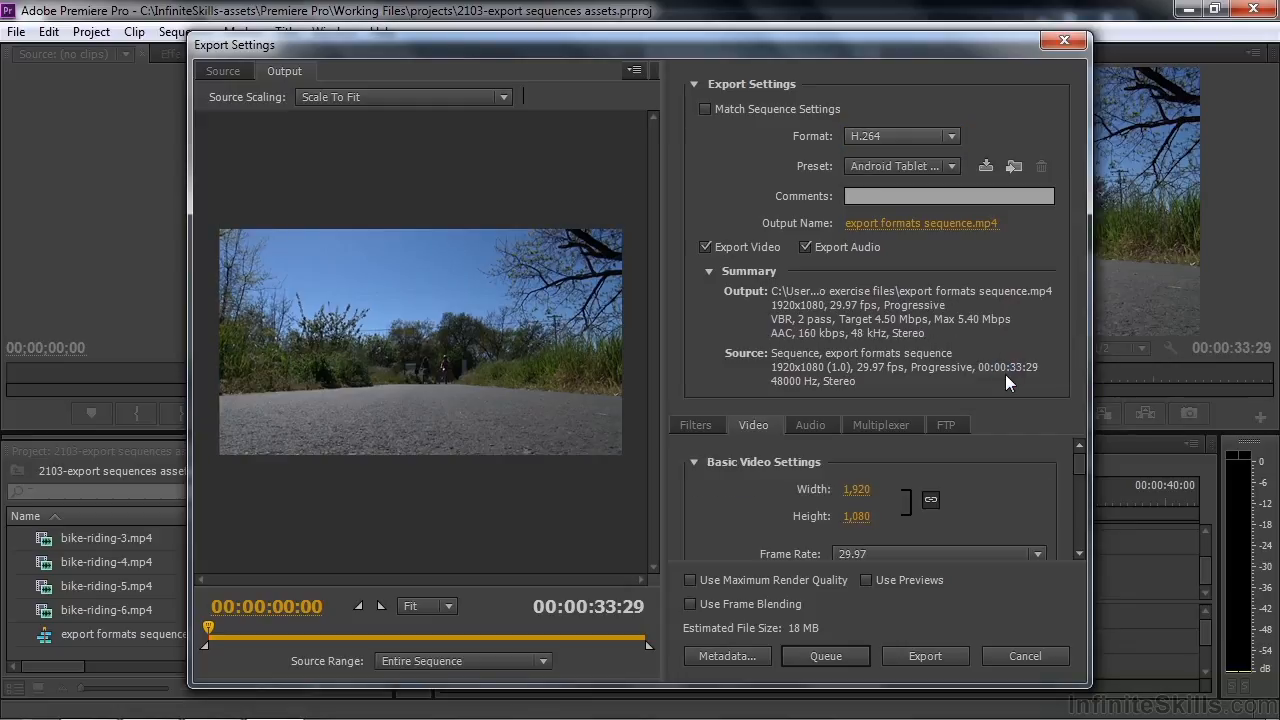
left_click(952, 167)
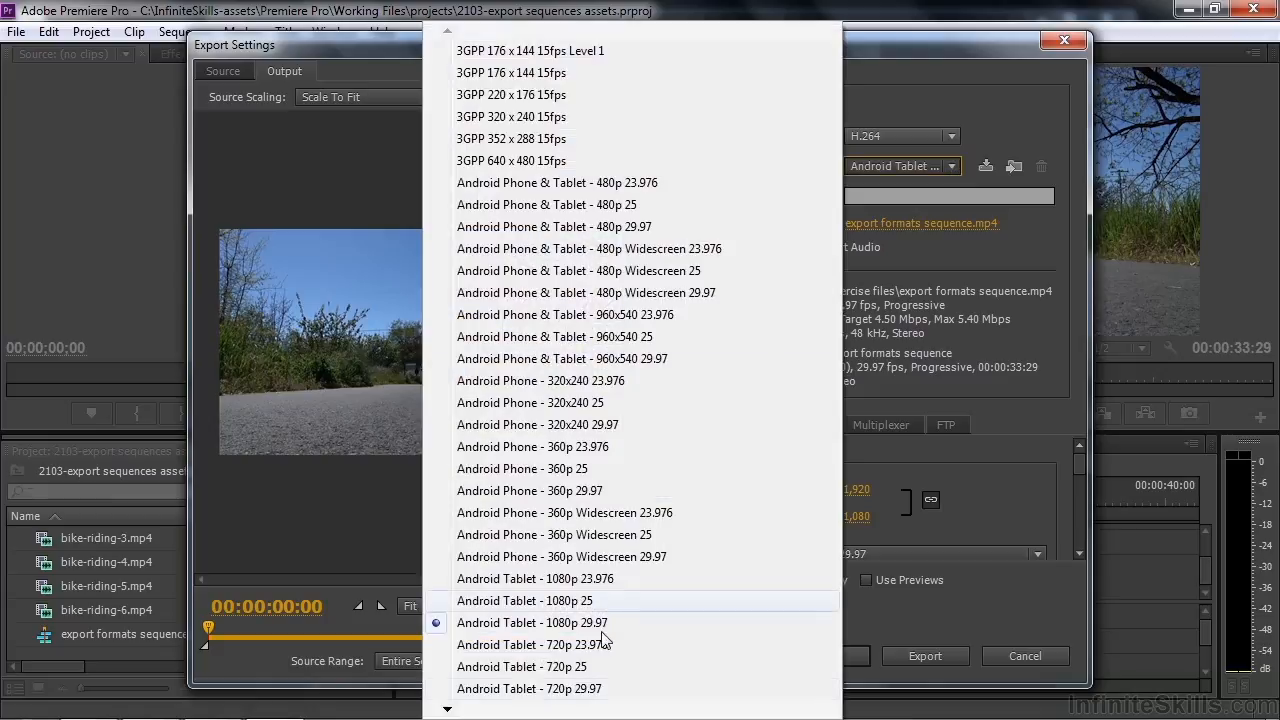
mouse_move(500, 712)
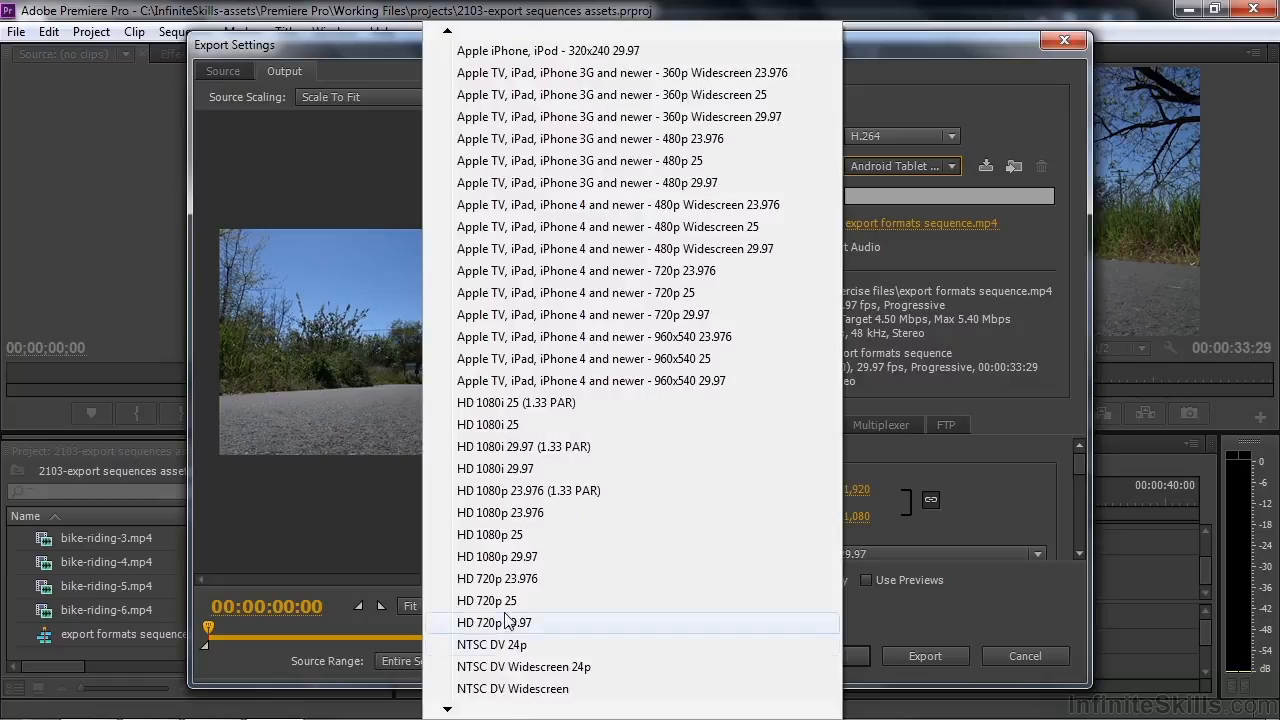
left_click(497, 557)
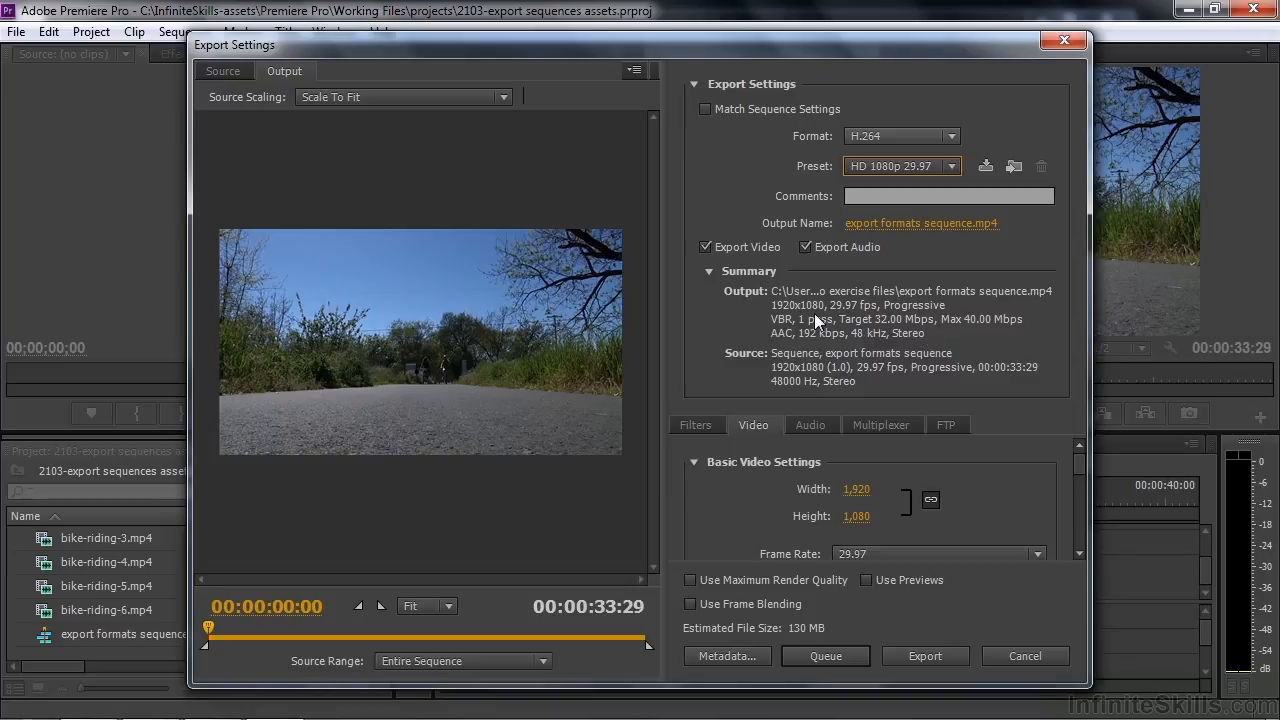
Name the output file export formats sequence-1.mp4 and save it in the desktop folder My Premiere Pro exercise files
left_click(895, 220)
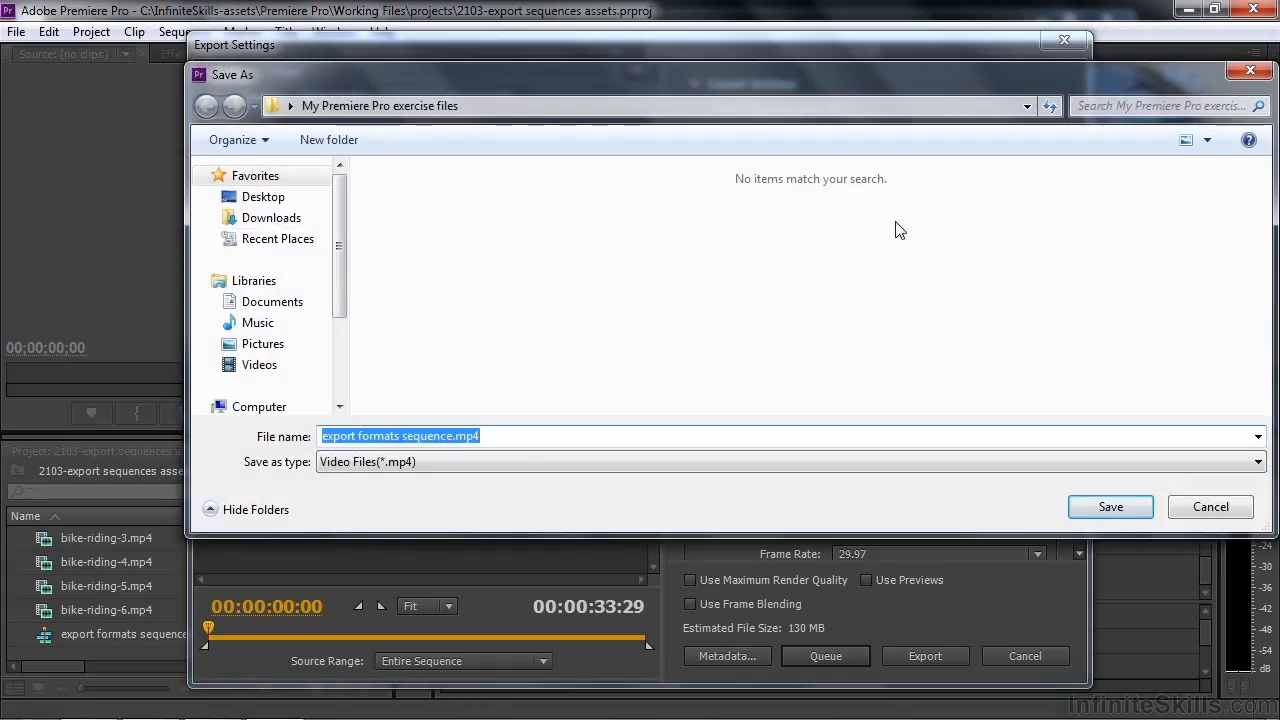
left_click(262, 197)
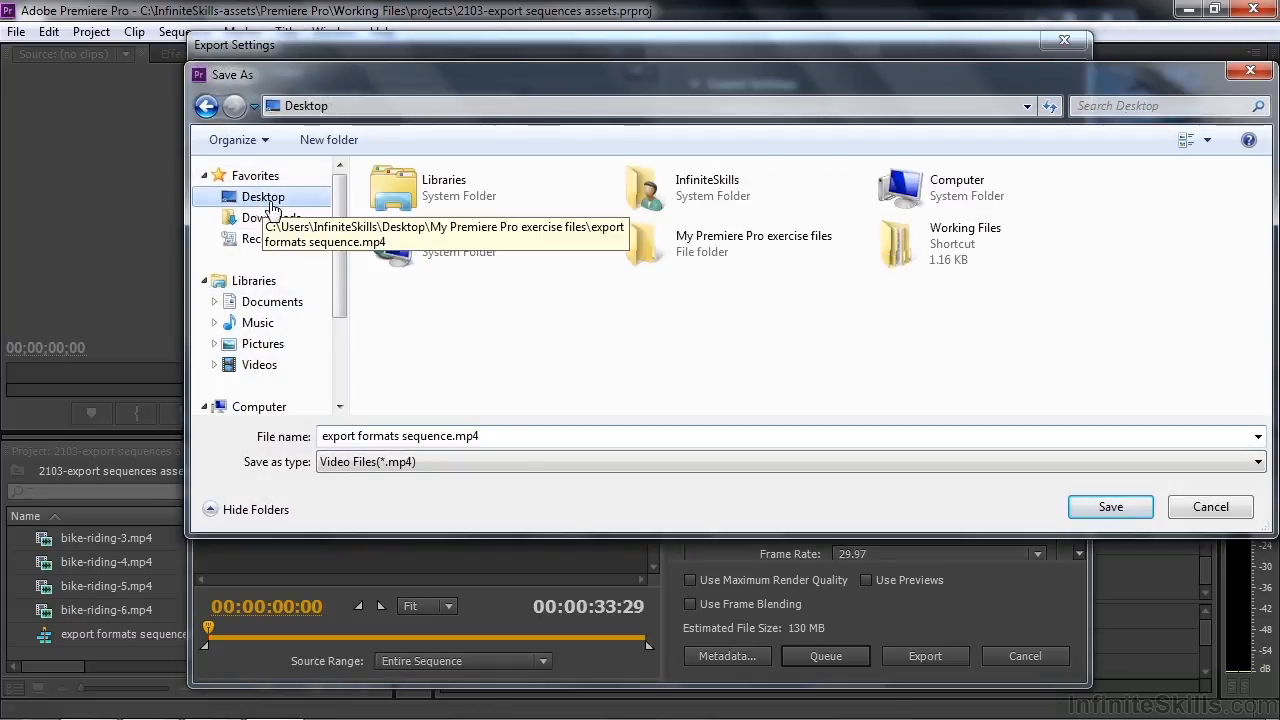
left_click(675, 258)
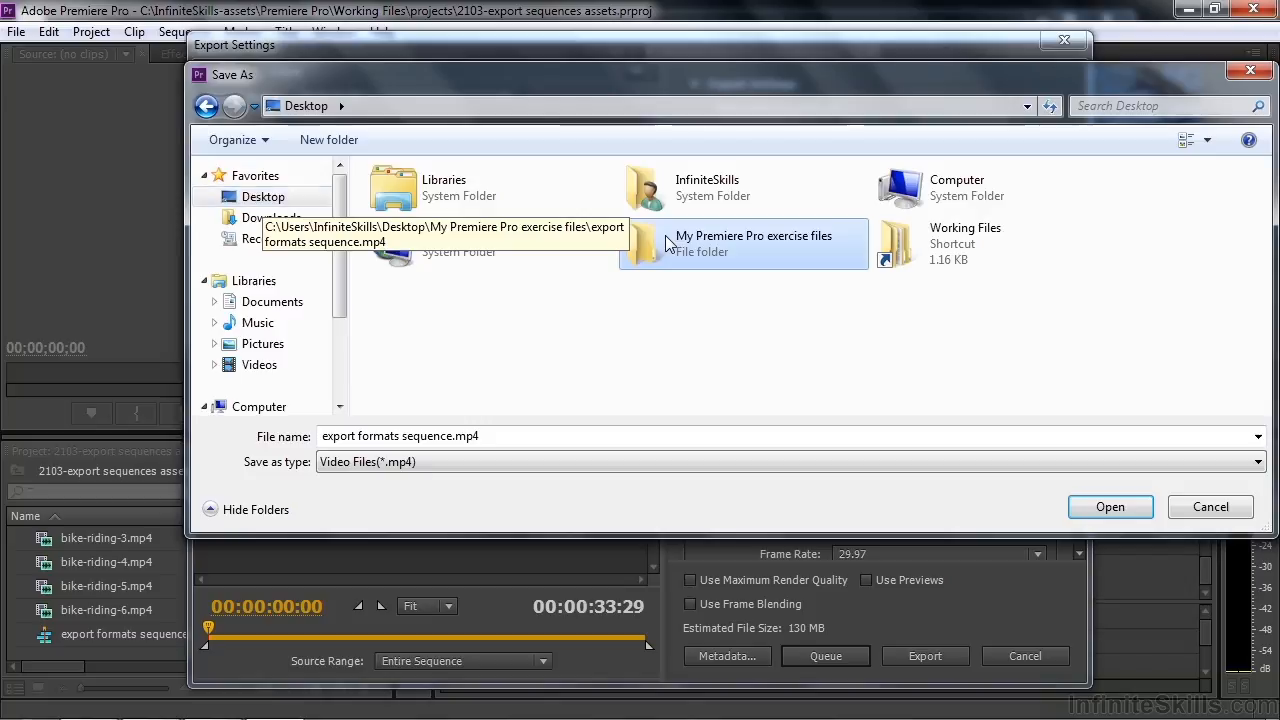
left_click(1105, 508)
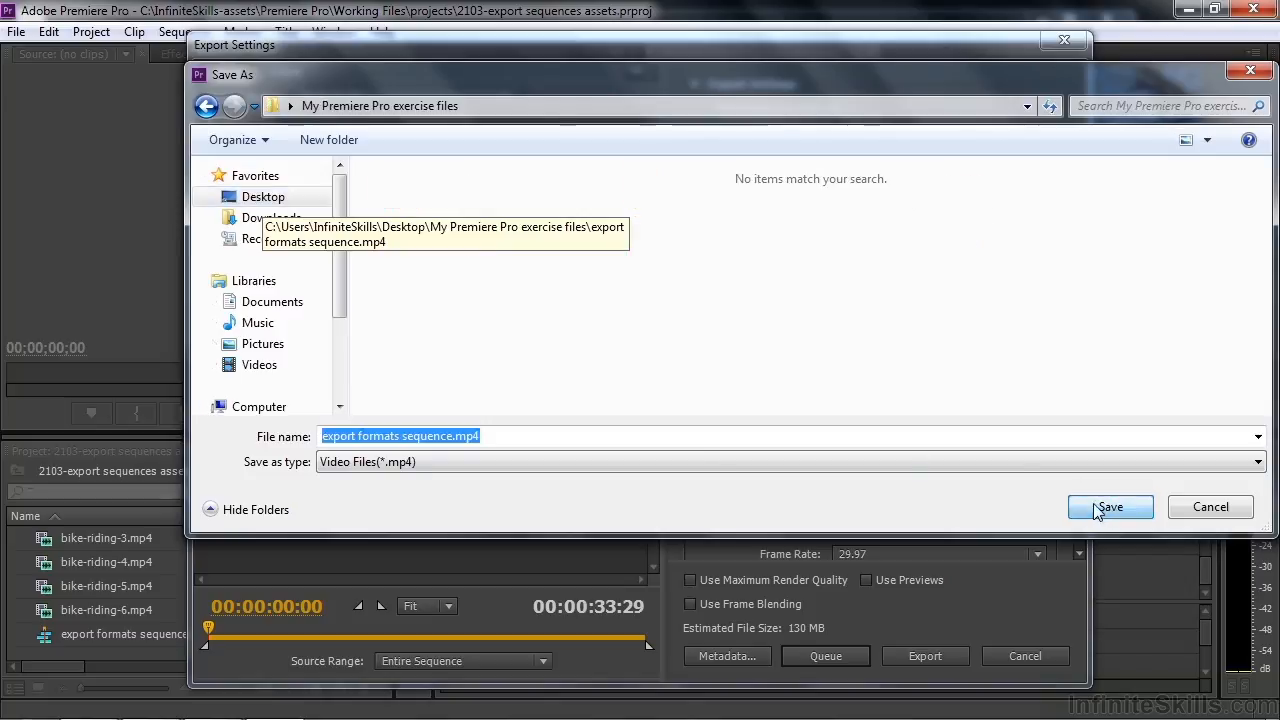
left_click(456, 436)
type("-1")
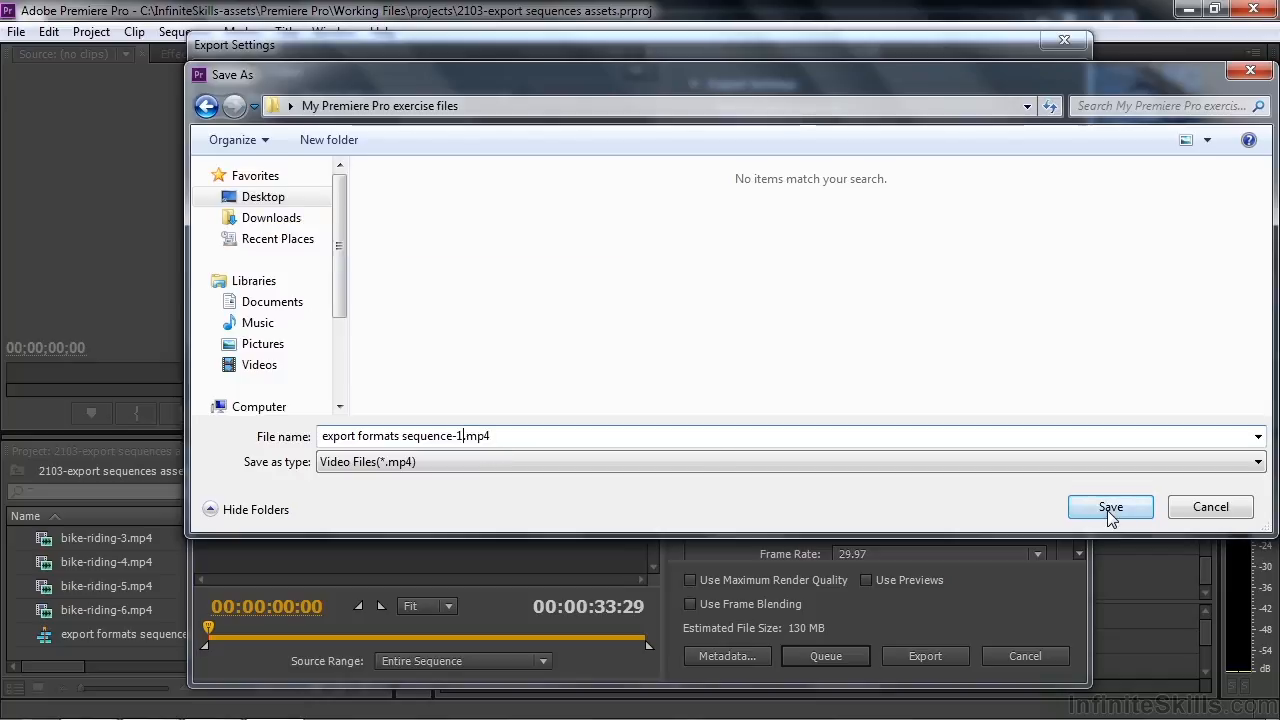
left_click(1110, 507)
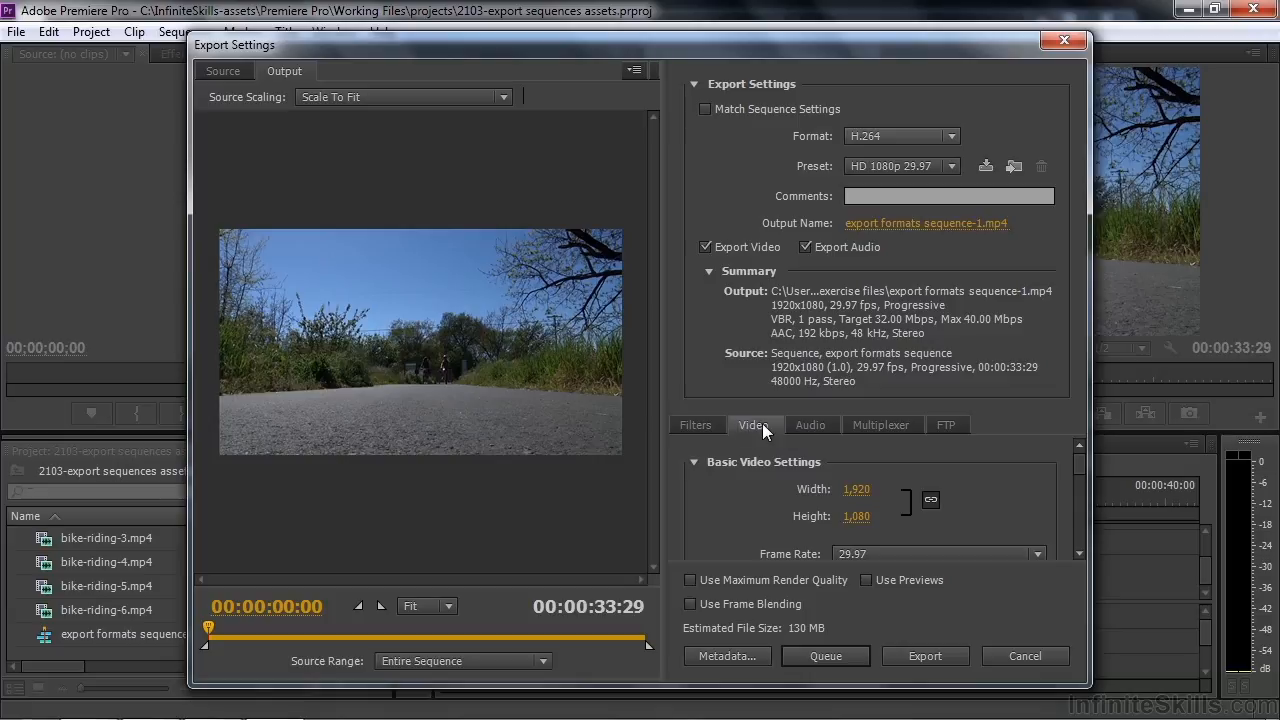
Review the video export settings, including the available bitrate encoding options
left_click_drag(1079, 460, 1077, 457)
left_click_drag(1077, 463, 1078, 519)
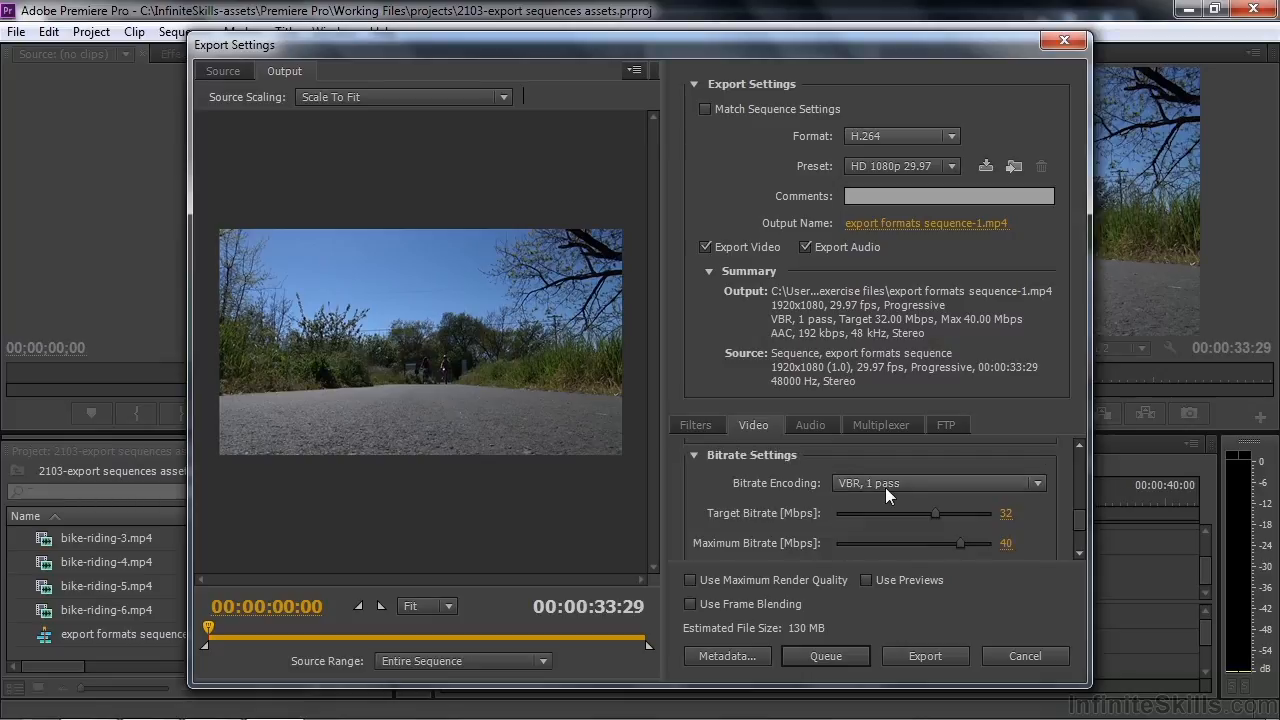
left_click(1020, 485)
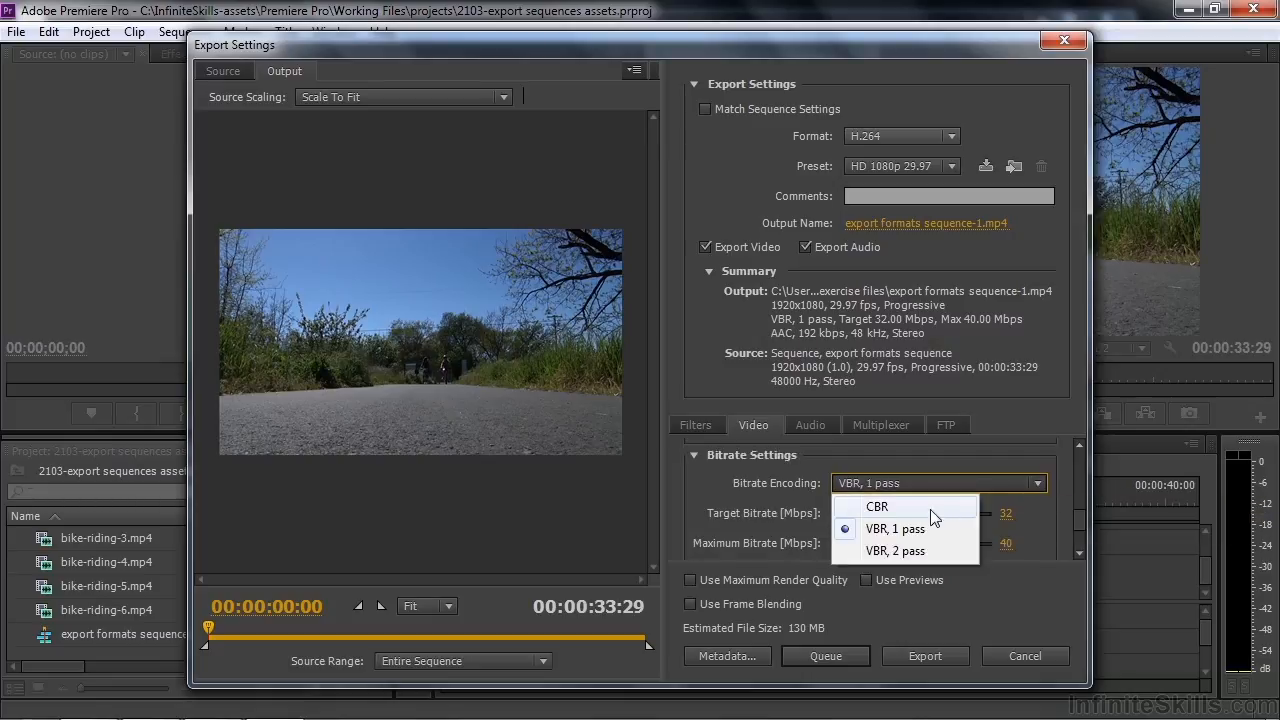
left_click(1041, 485)
left_click_drag(1077, 510, 1074, 470)
Review the audio export settings, including the codec, sample rate, channels, quality and available bitrates
left_click(815, 424)
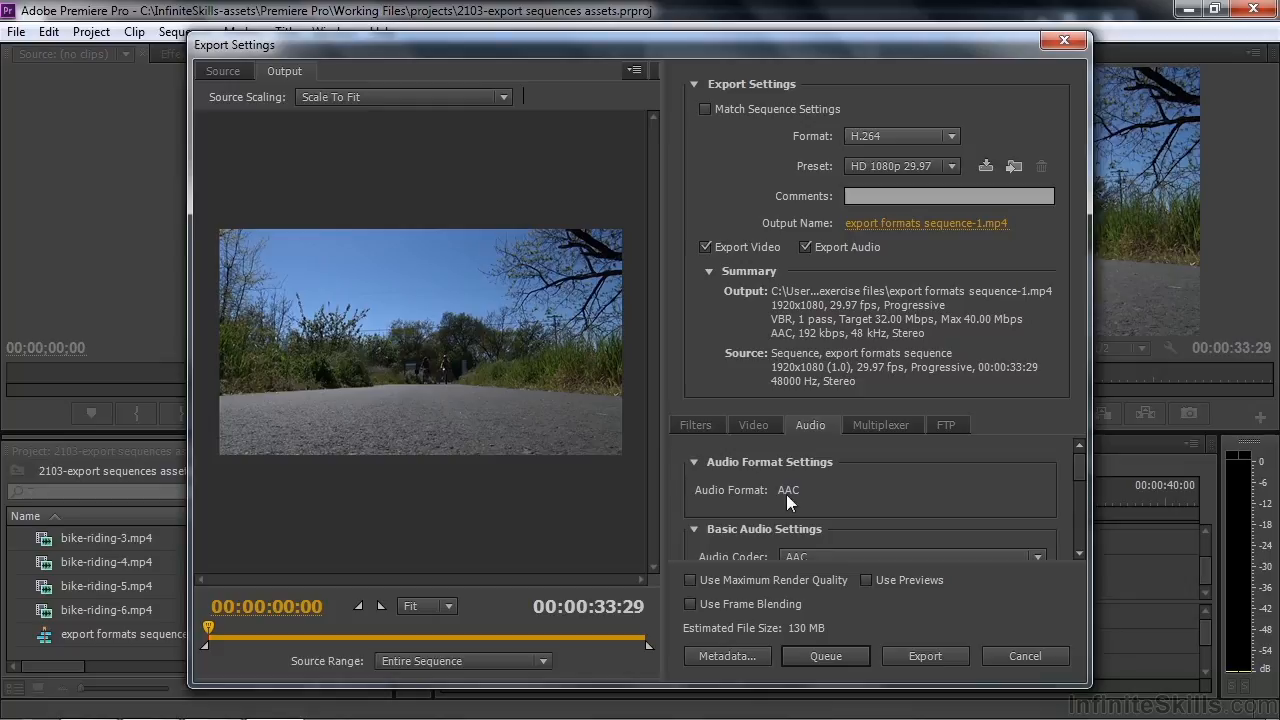
left_click_drag(1077, 465, 1075, 485)
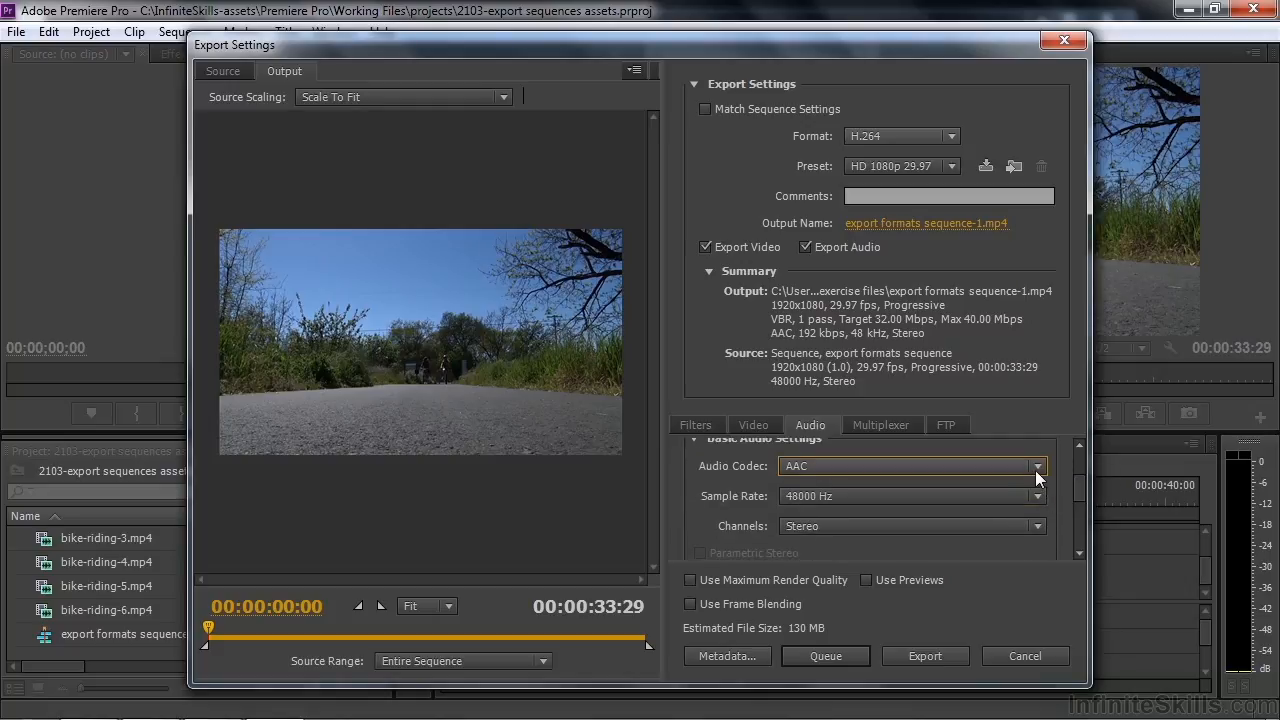
left_click(1035, 466)
left_click(930, 489)
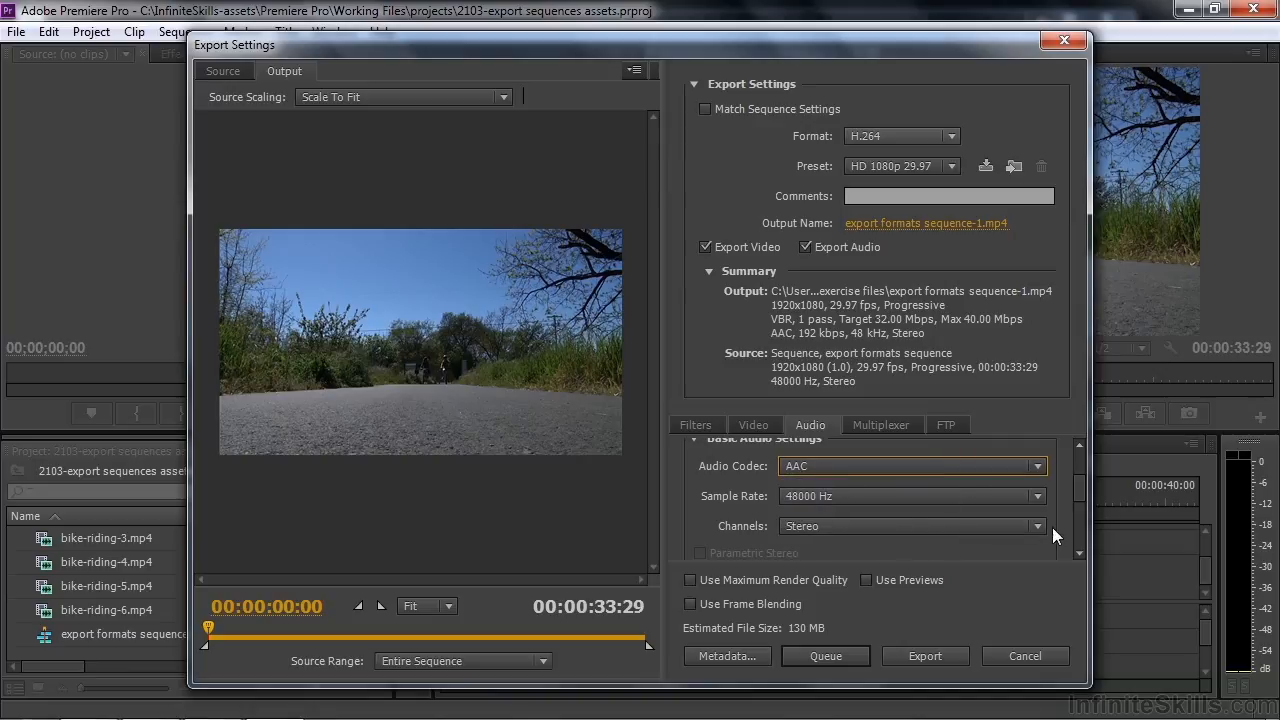
scroll(1075, 492, "down", 1)
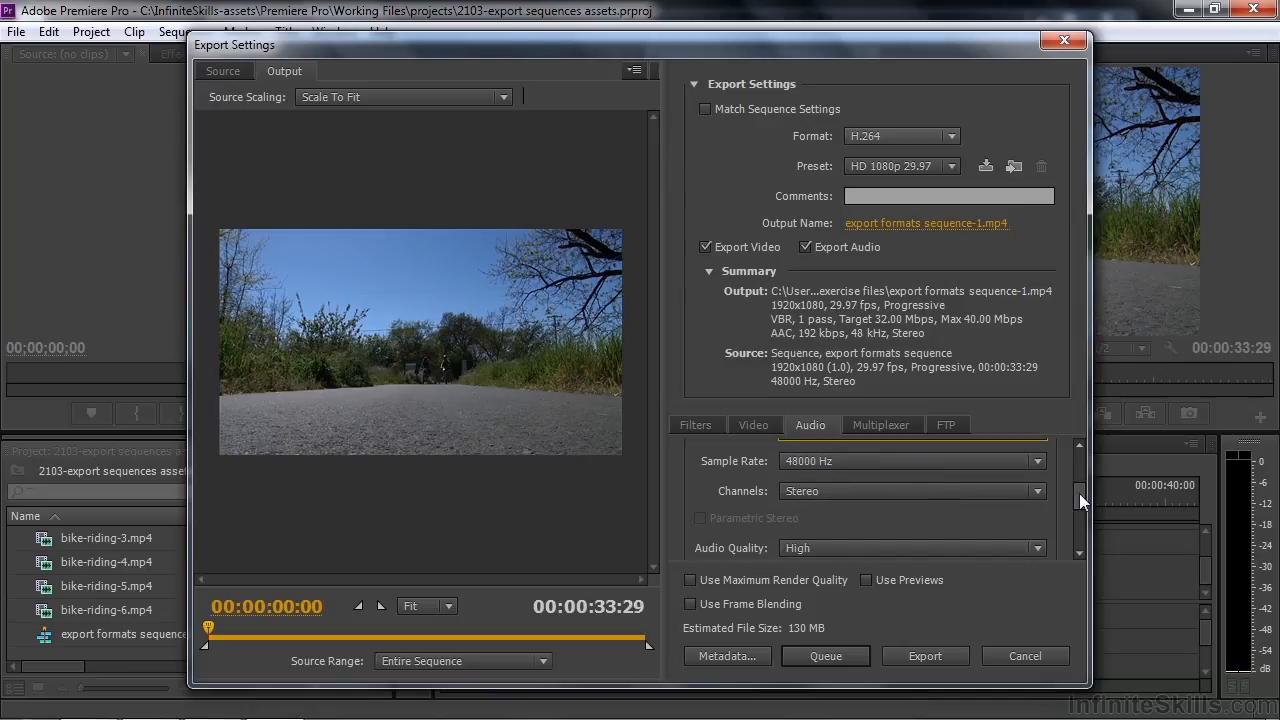
left_click_drag(1080, 493, 1082, 526)
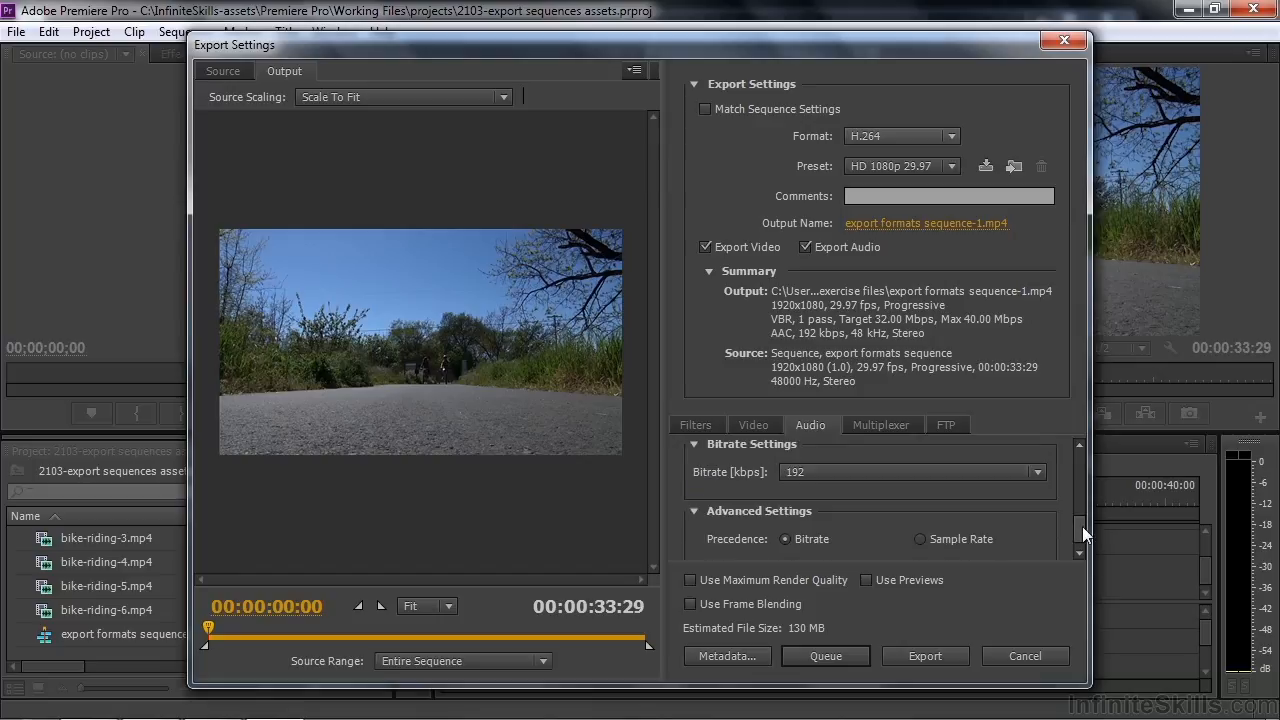
left_click(1044, 475)
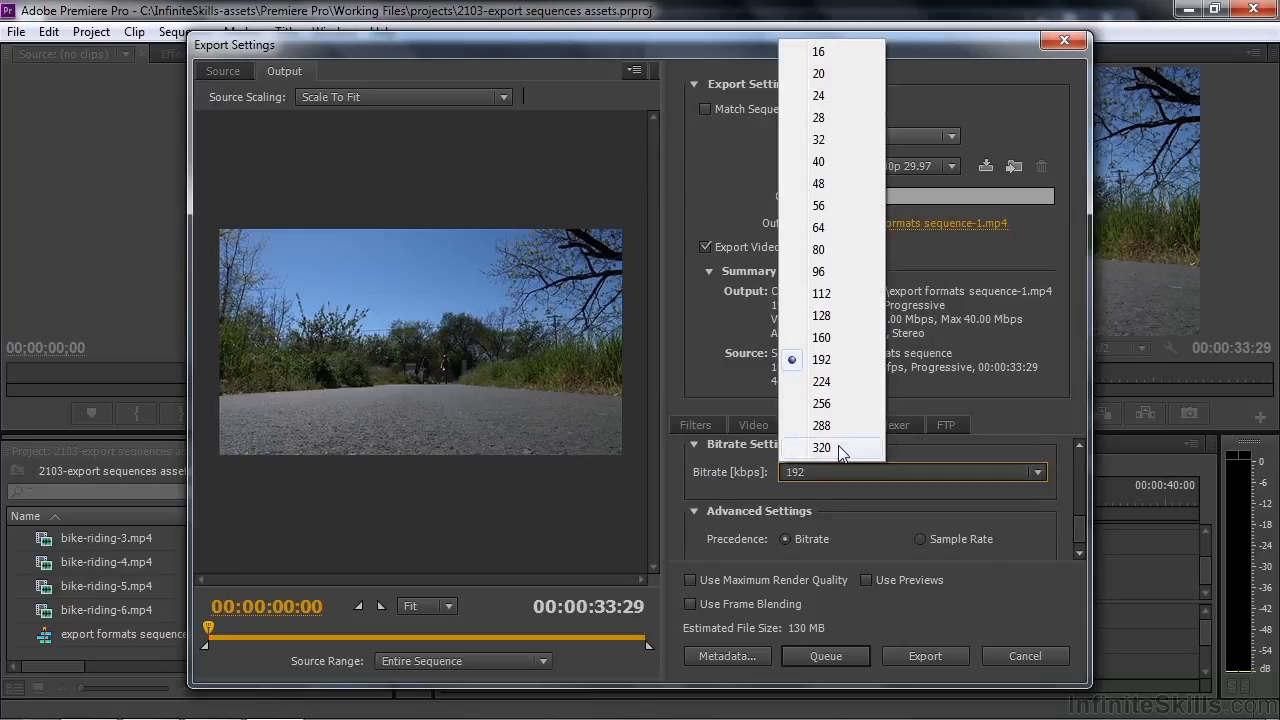
left_click(1050, 409)
Change the video bitrate encoding to VBR, 2 pass
left_click(744, 425)
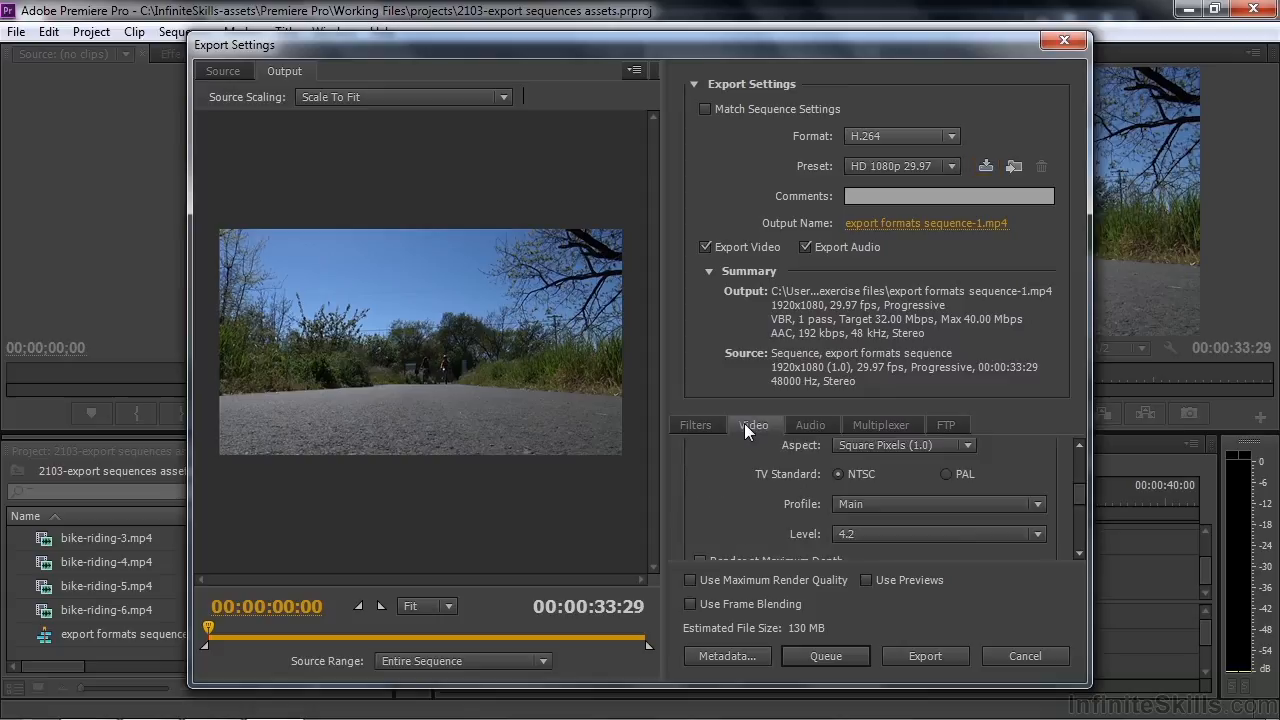
left_click_drag(1074, 485, 1080, 521)
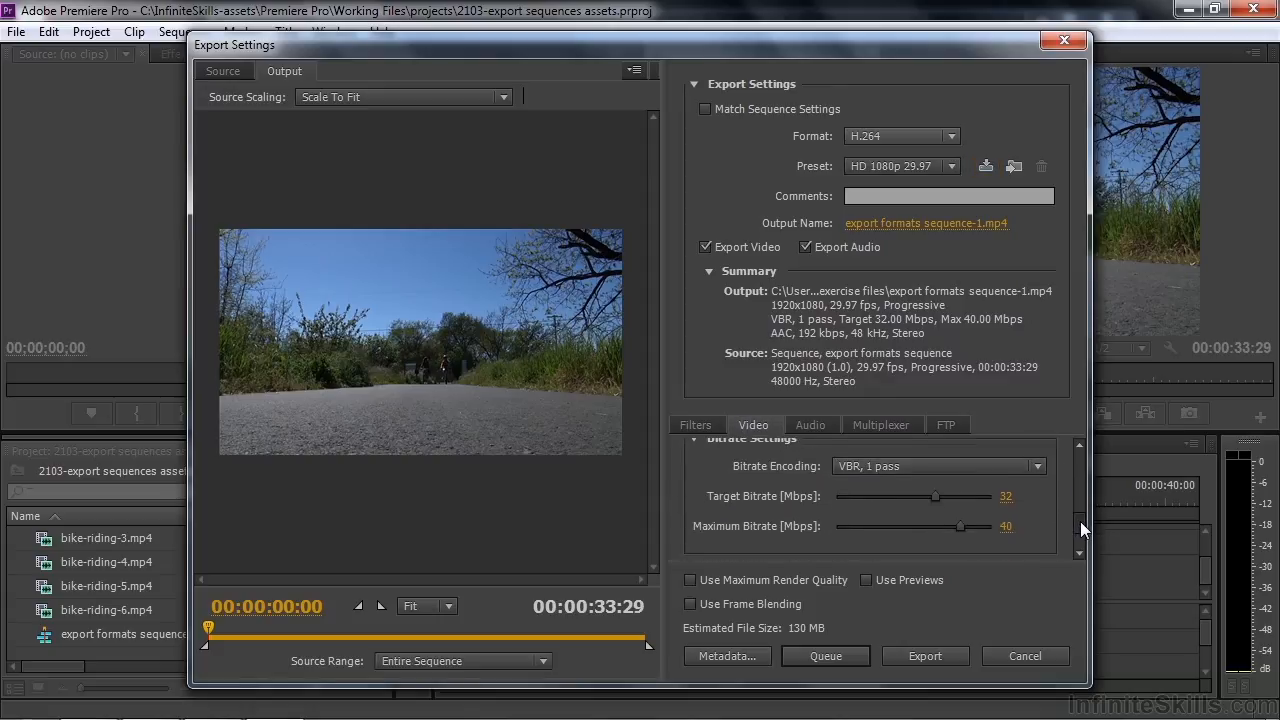
left_click(1041, 468)
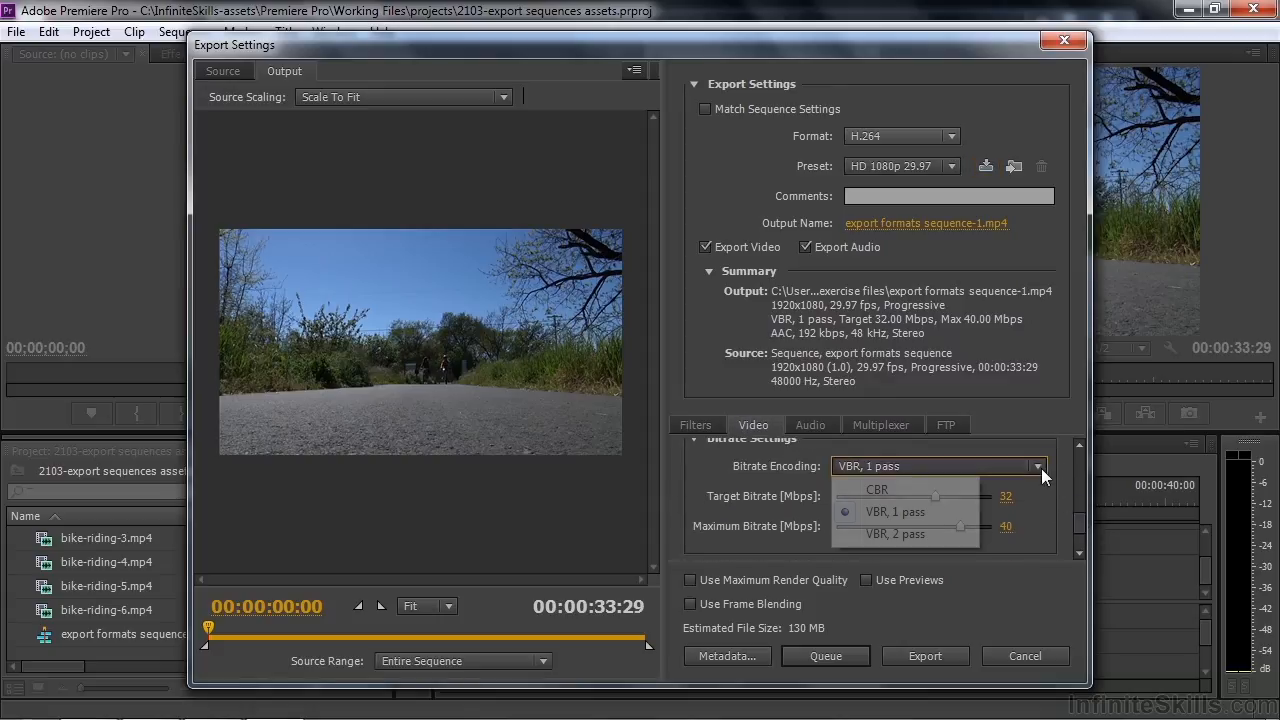
left_click(945, 533)
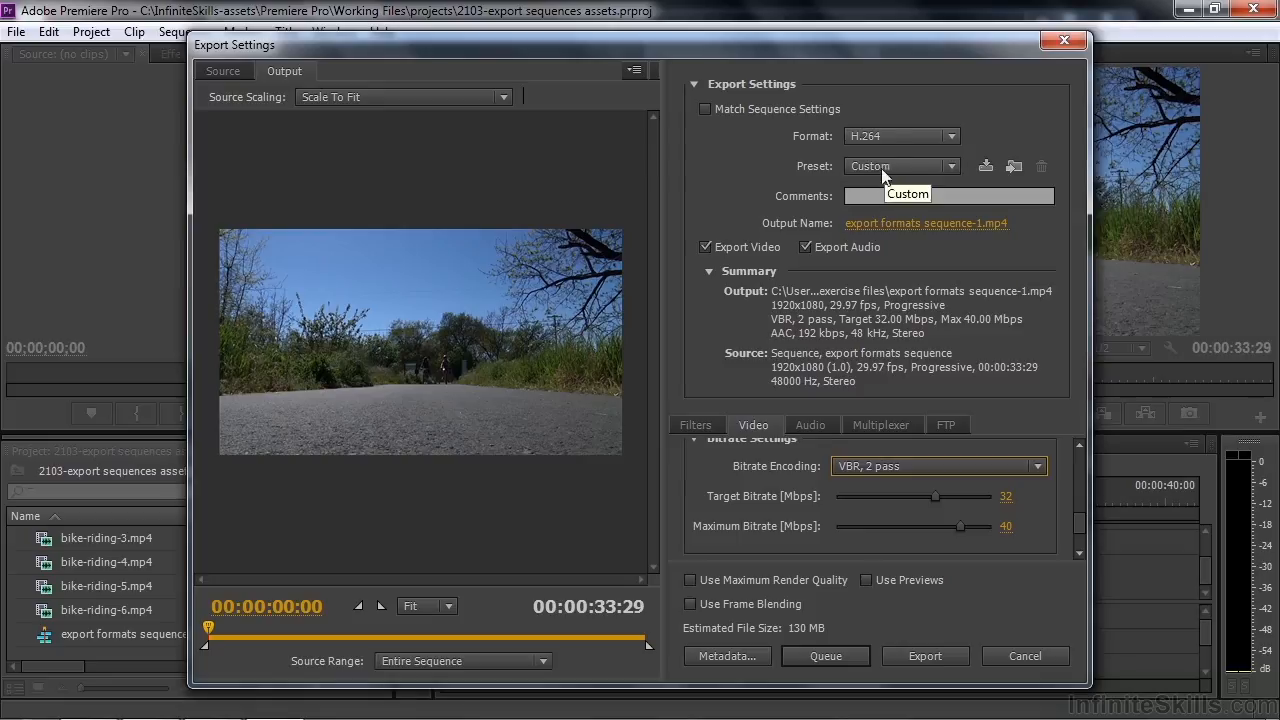
Save the customized export settings as a preset named VBR 2 and check that it is in the preset list
left_click(982, 167)
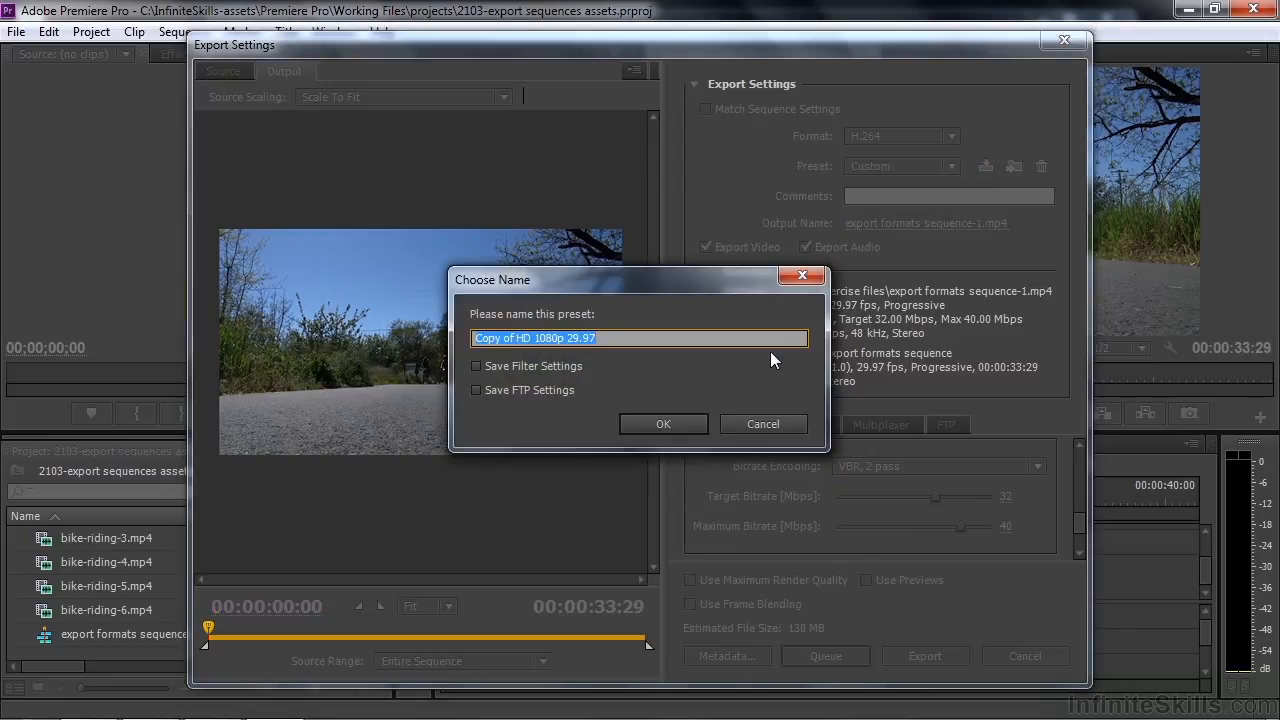
type("VBR 2")
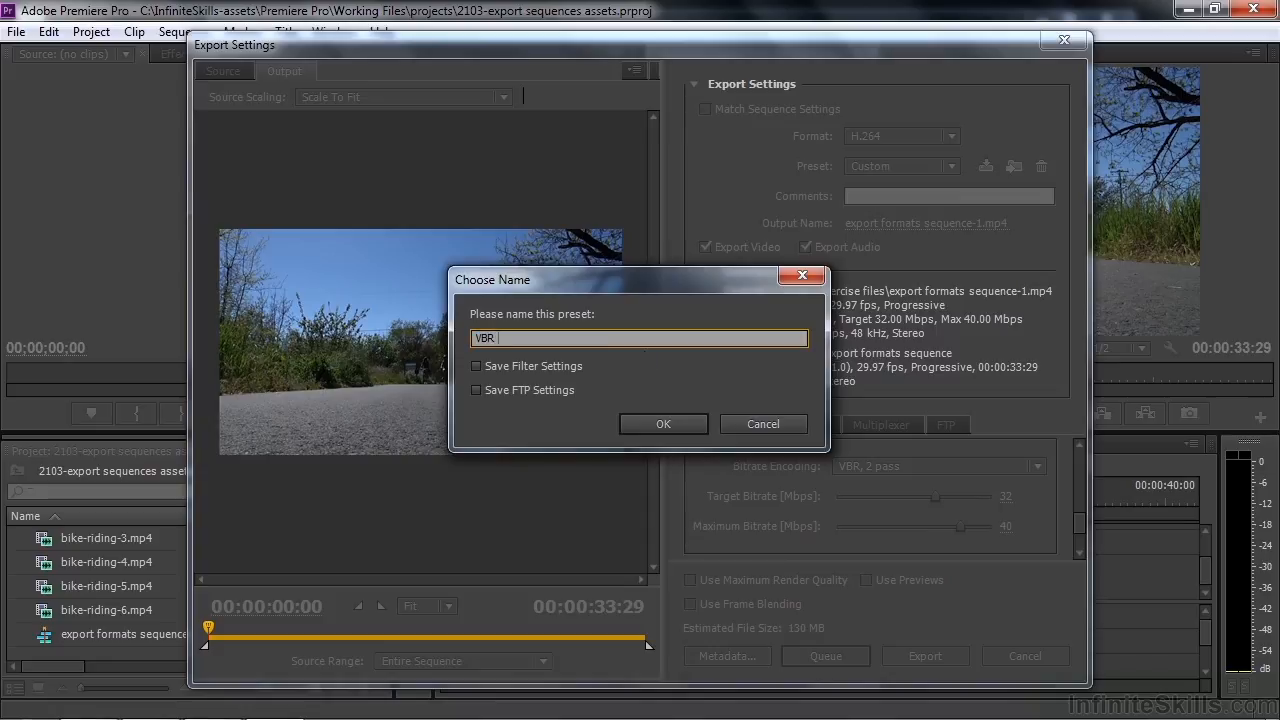
left_click(656, 426)
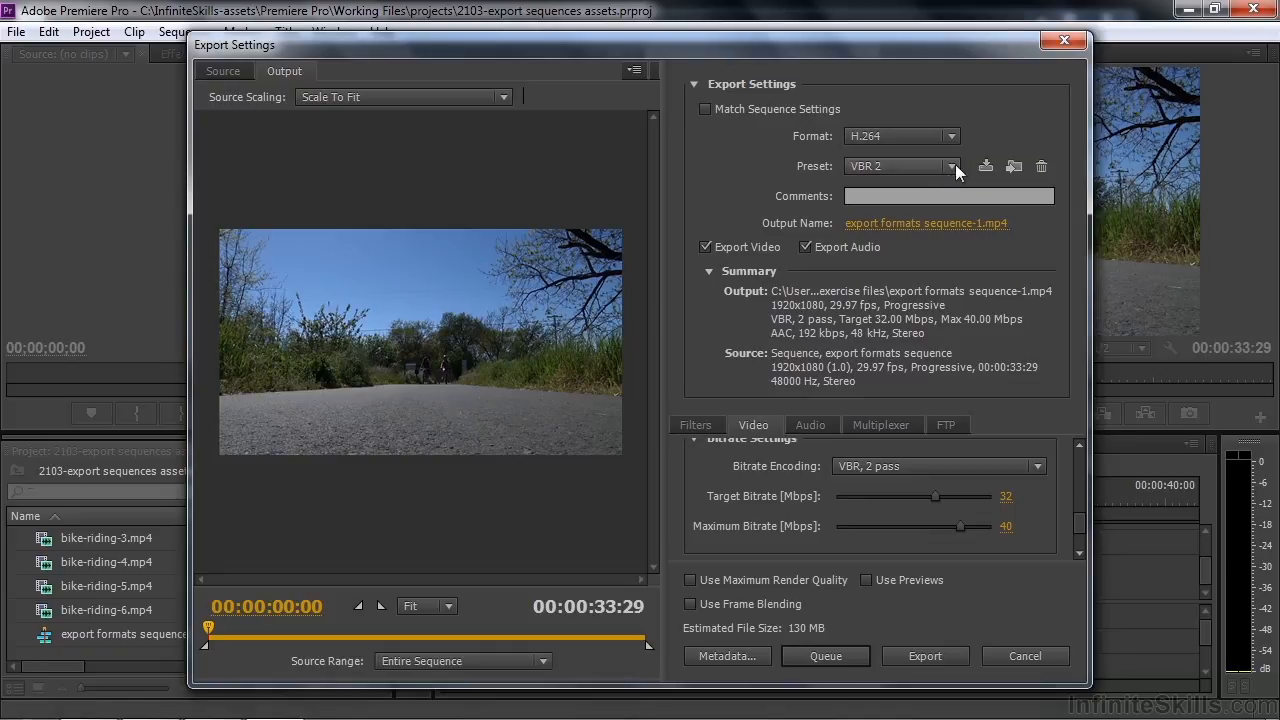
left_click(950, 170)
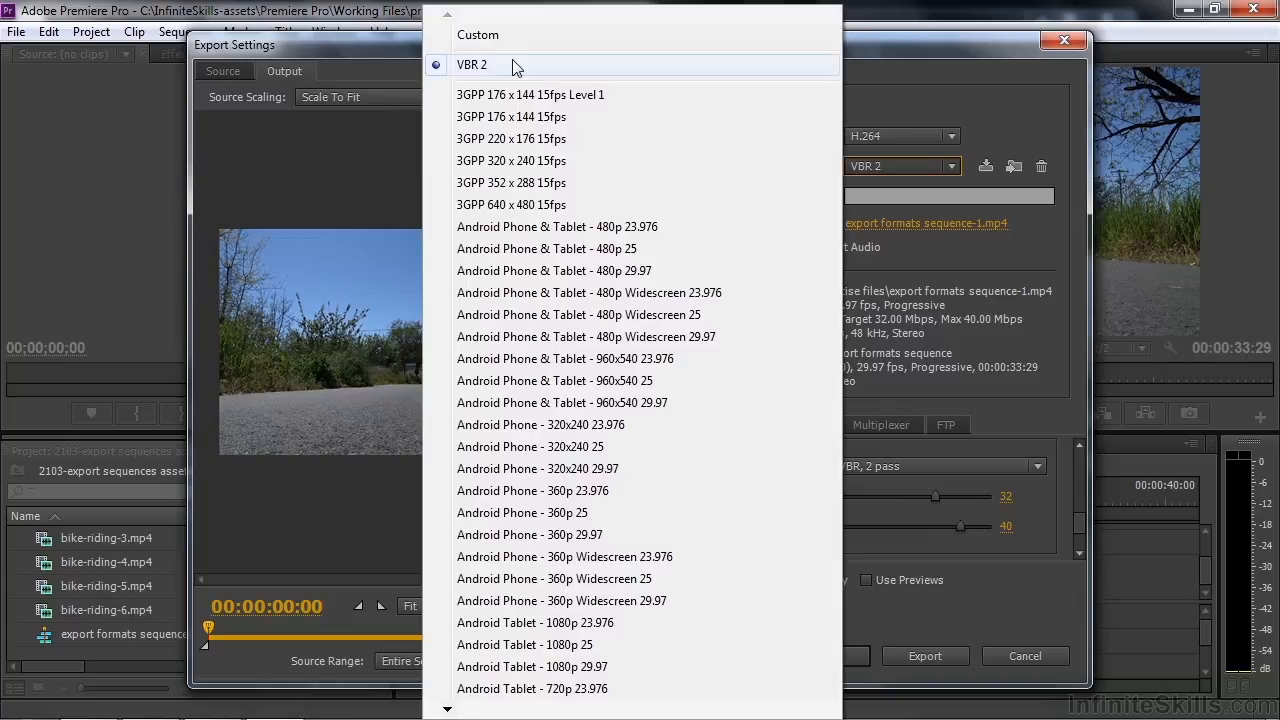
left_click(981, 102)
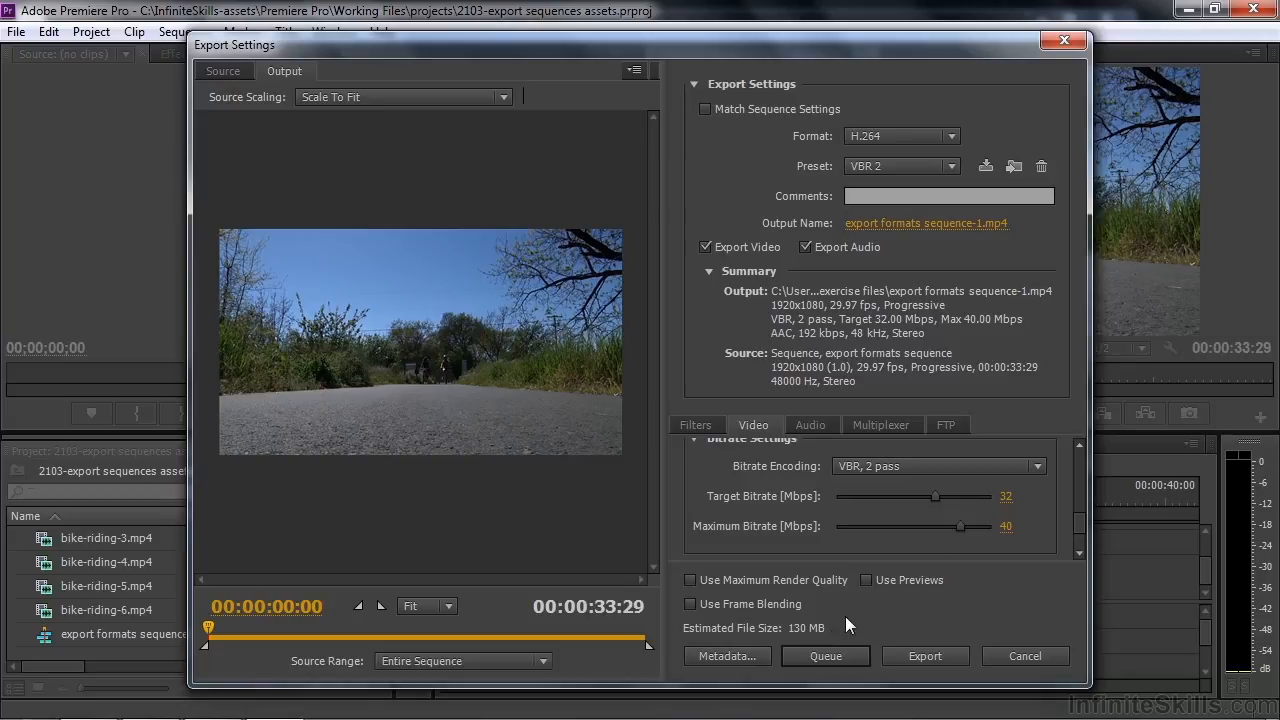
Try a target bitrate of 21.4 Mbps with a maximum of 32 Mbps, and restore the settings by reapplying the VBR 2 preset
left_click_drag(957, 527, 902, 496)
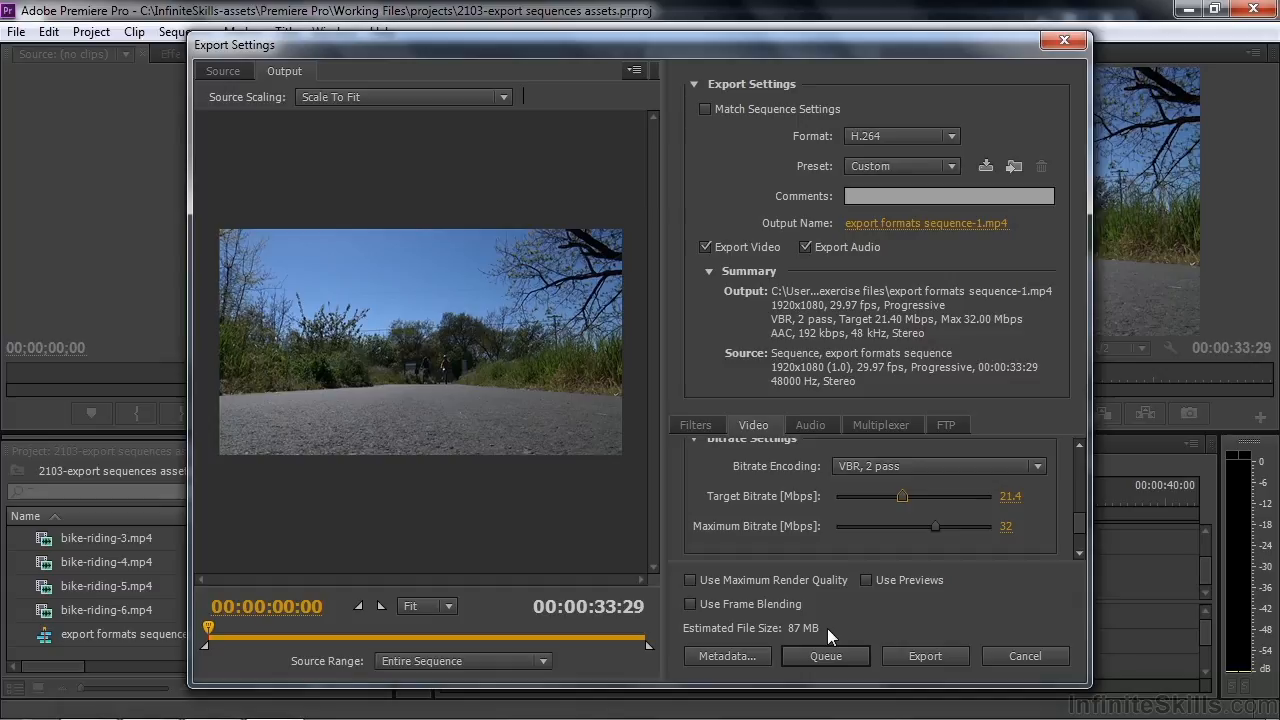
left_click(949, 170)
left_click(670, 66)
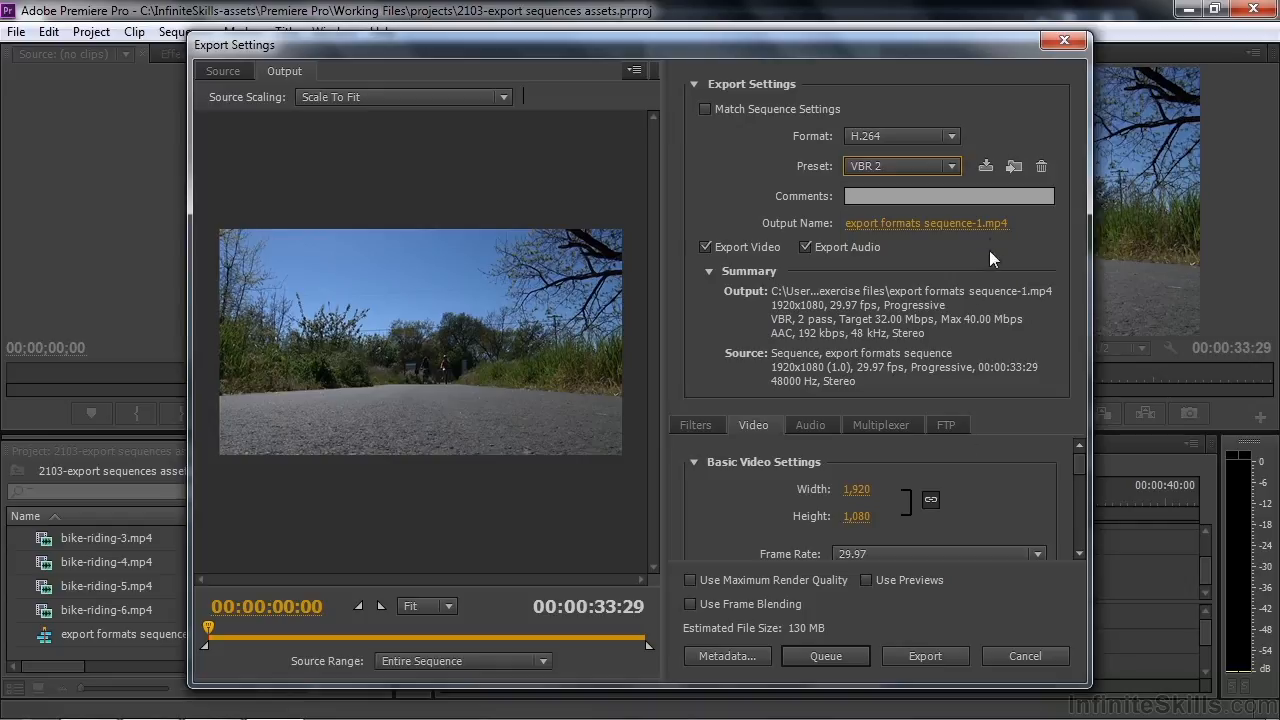
Send the sequence export to the Adobe Media Encoder queue and return to Premiere Pro
left_click(845, 652)
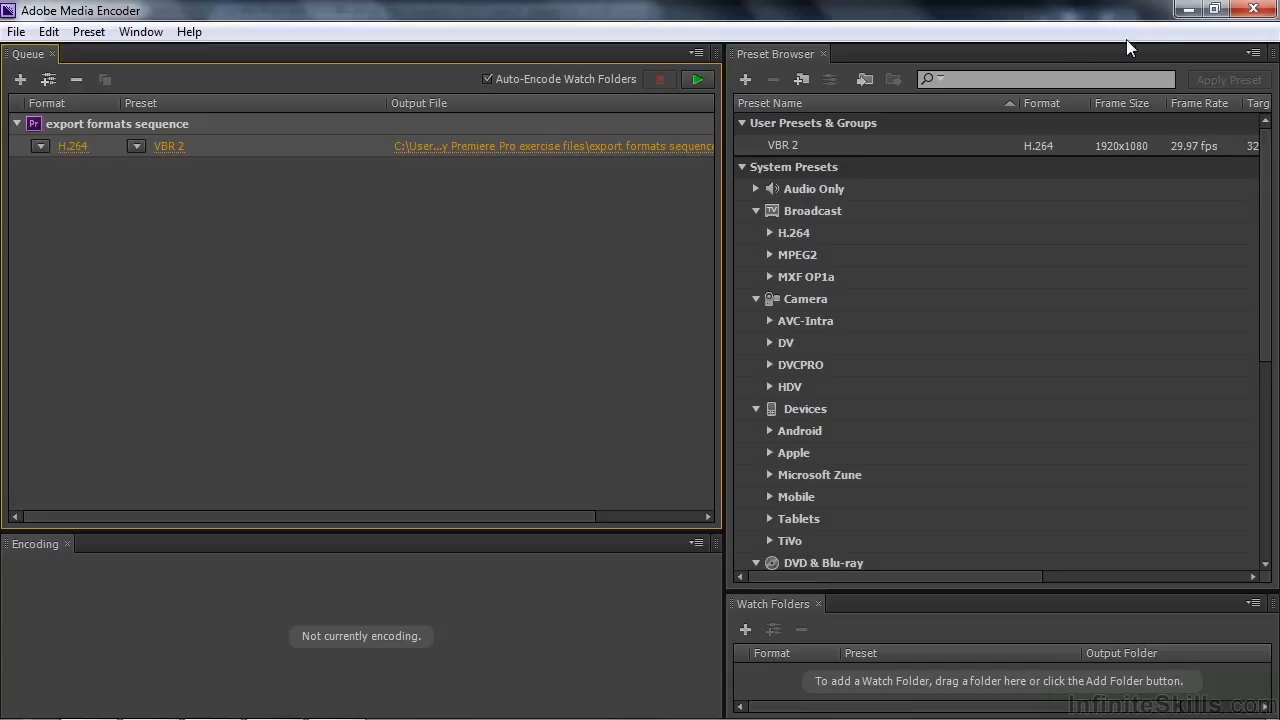
left_click(1190, 12)
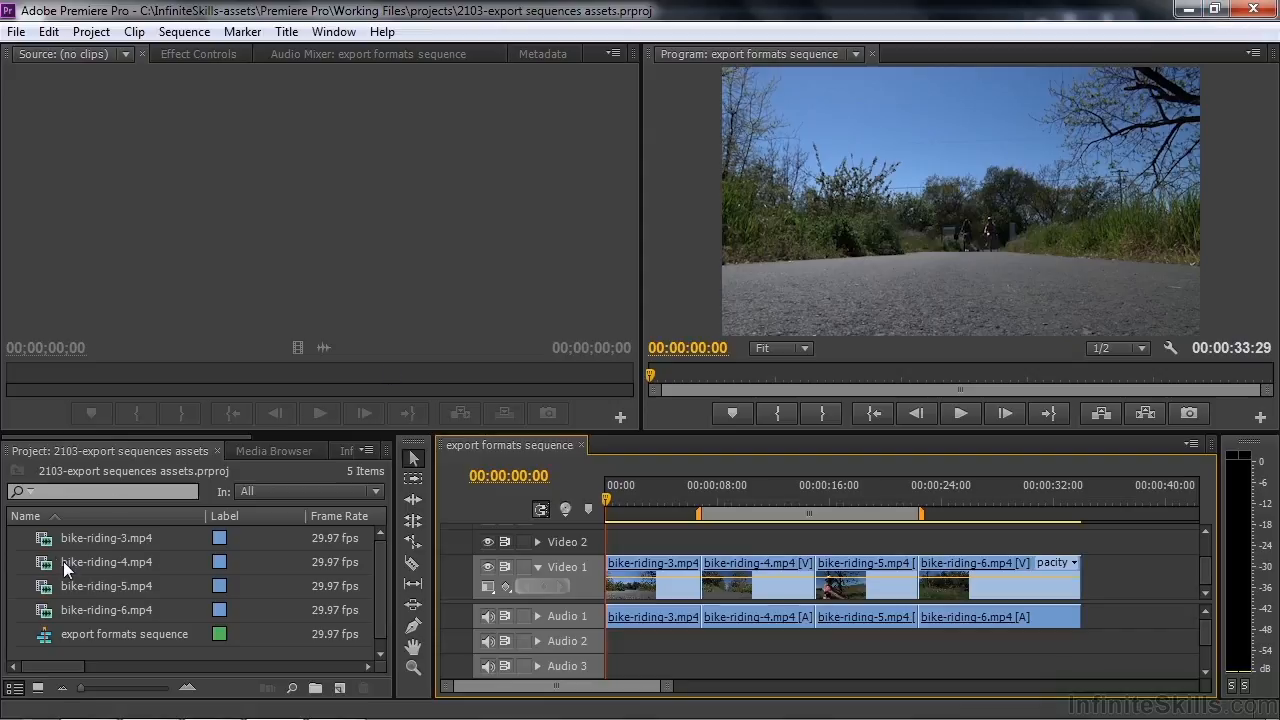
Open the media export settings for the bike-riding-3.mp4 clip from the project
left_click(47, 541)
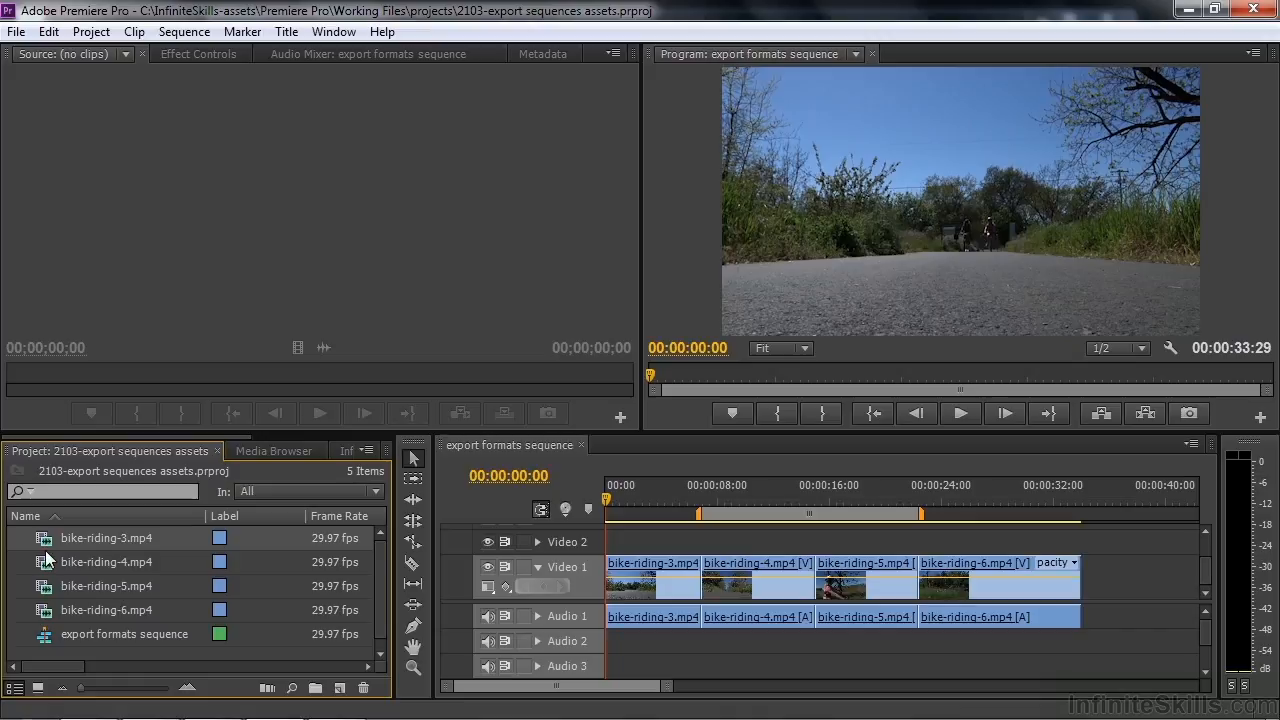
left_click(10, 34)
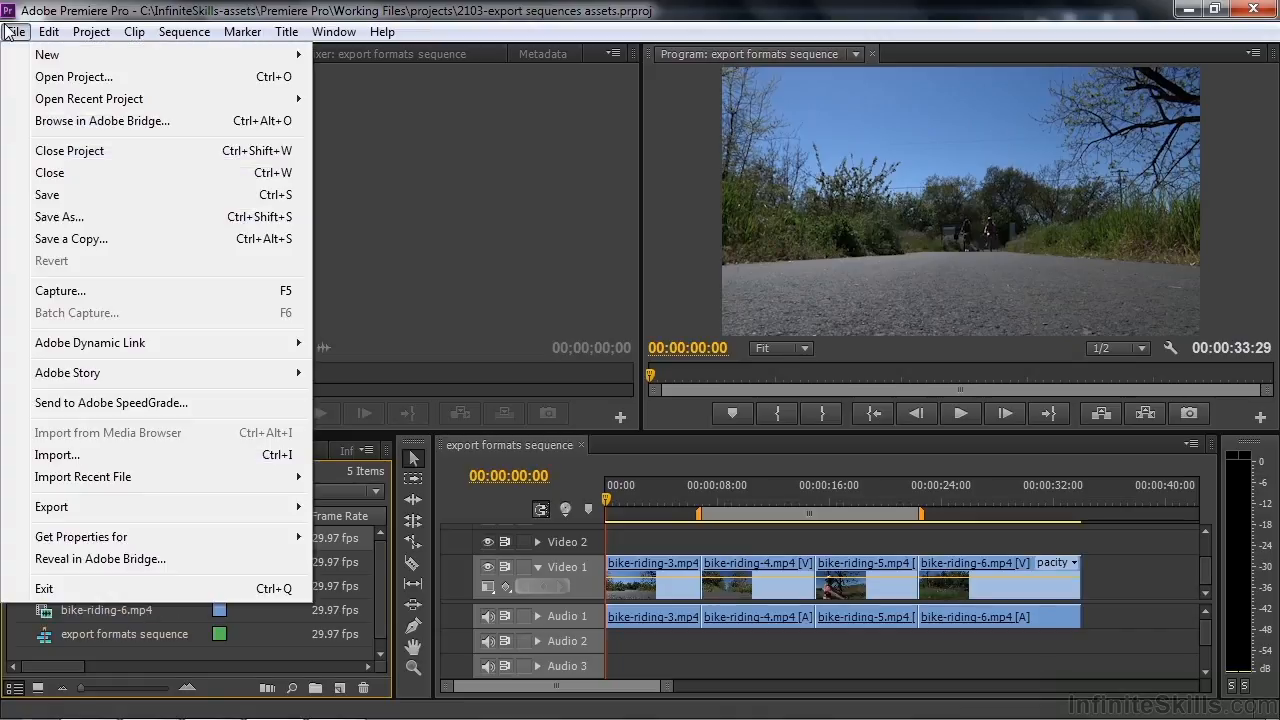
mouse_move(106, 506)
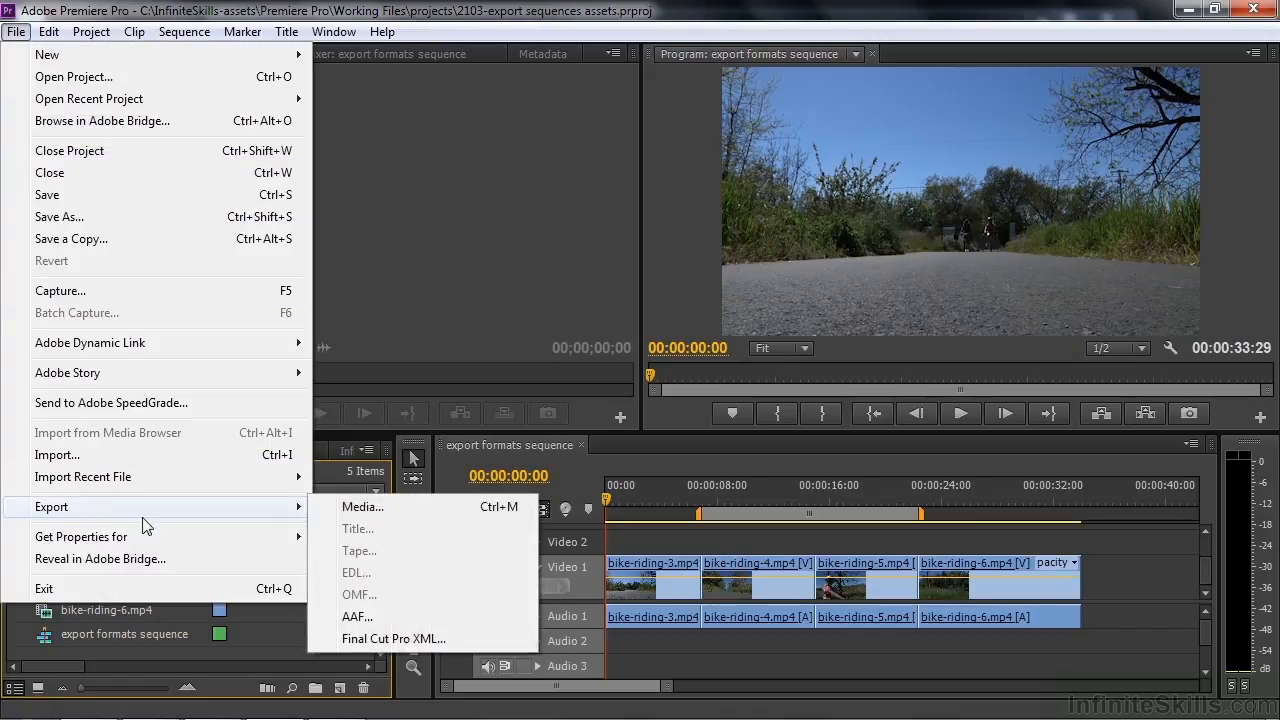
left_click(375, 506)
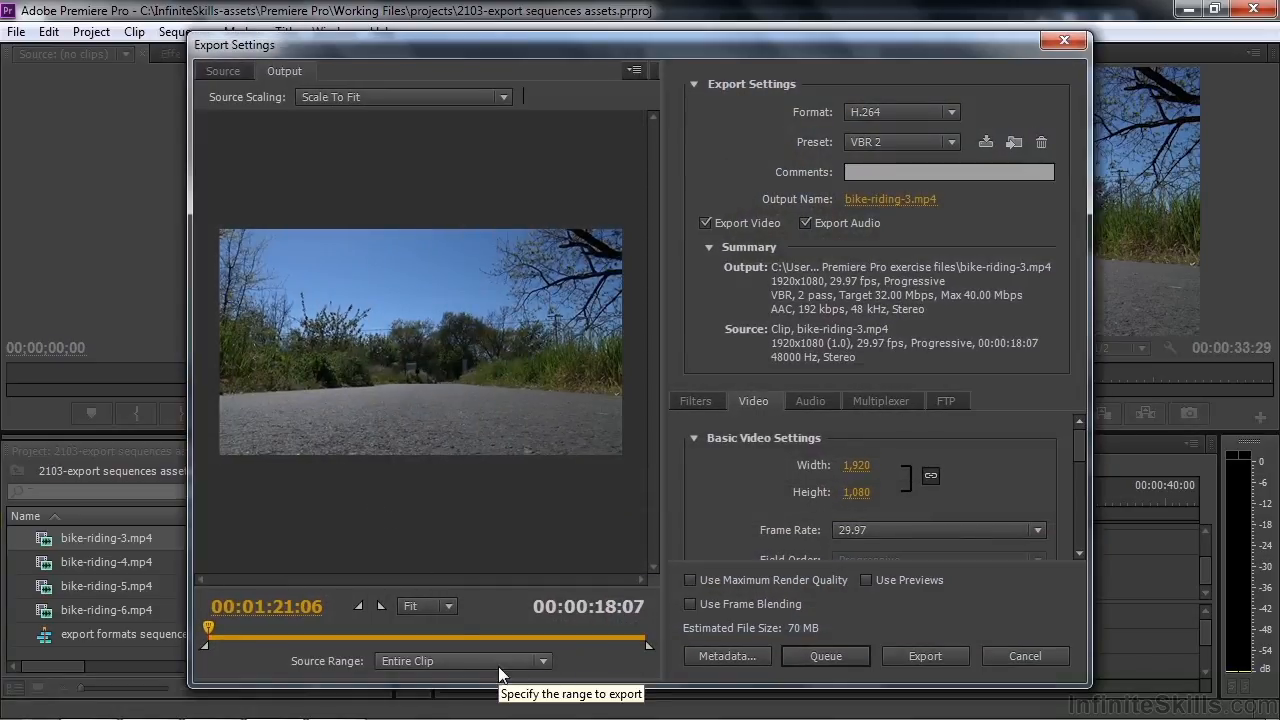
Set the export format to QuickTime, keep the HD 1080i 29.97 preset as the base, and choose the Motion JPEG A video codec
left_click(955, 111)
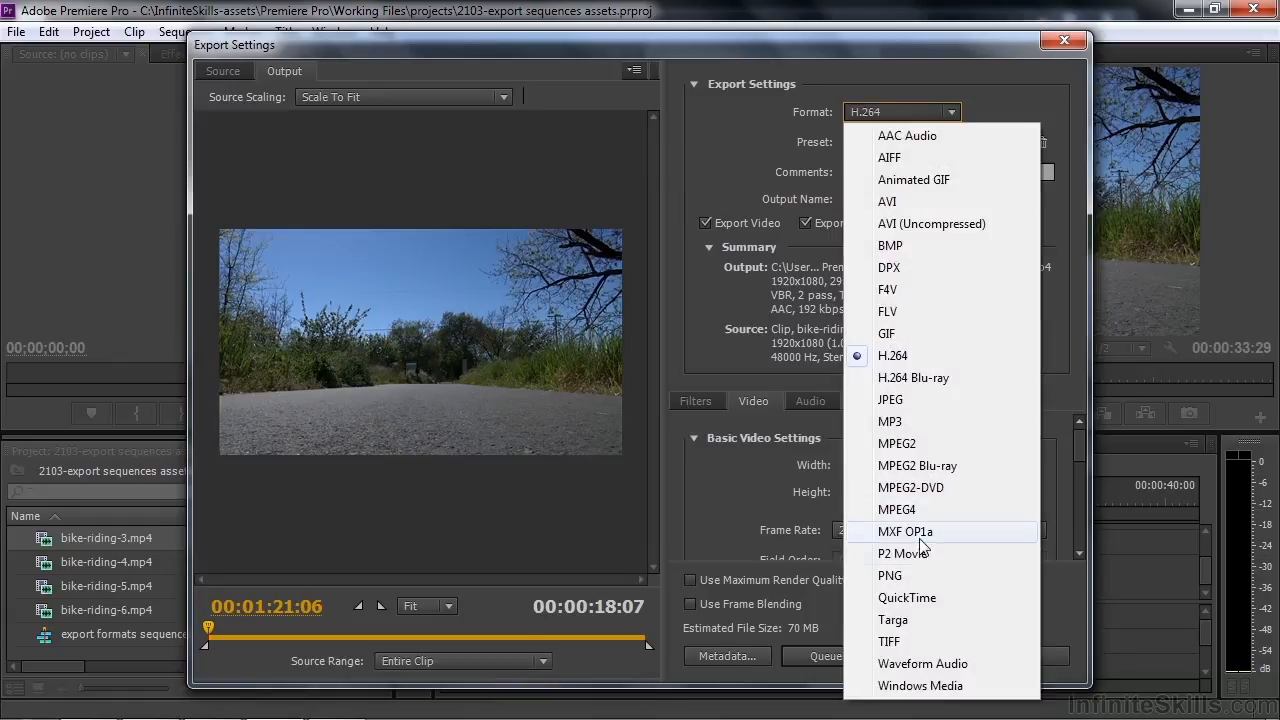
left_click(920, 598)
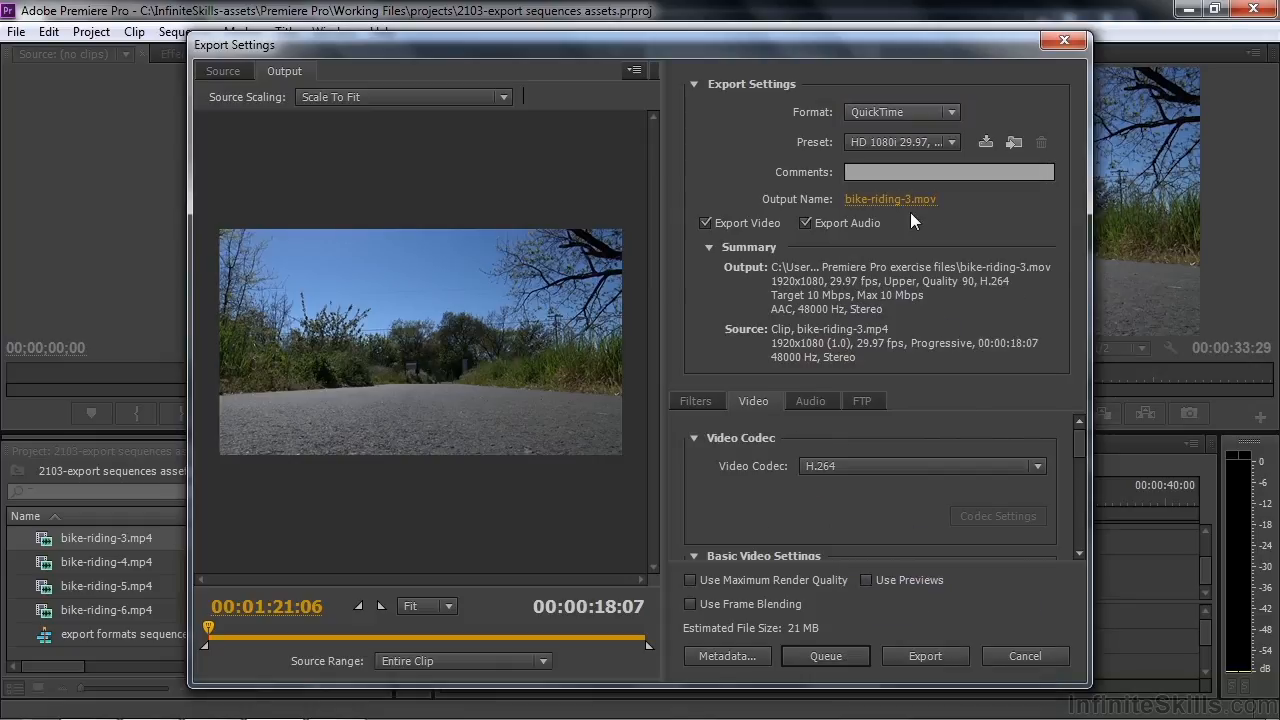
left_click(953, 143)
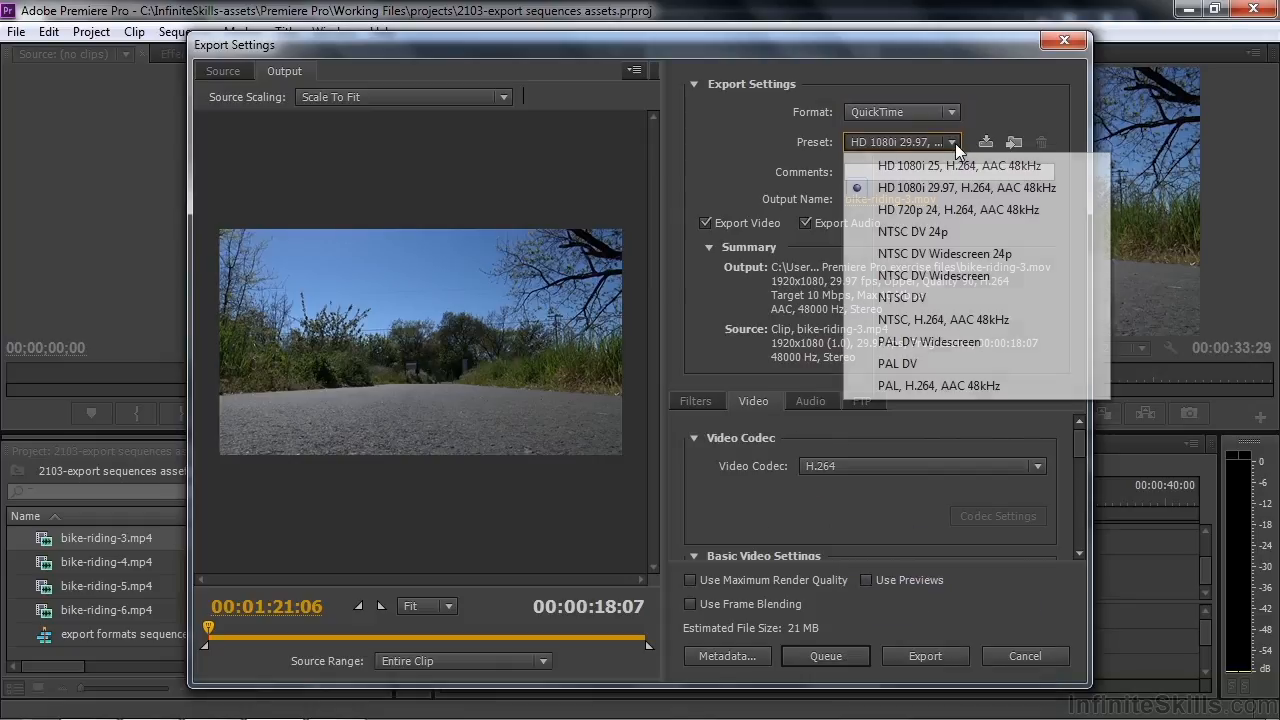
left_click(756, 341)
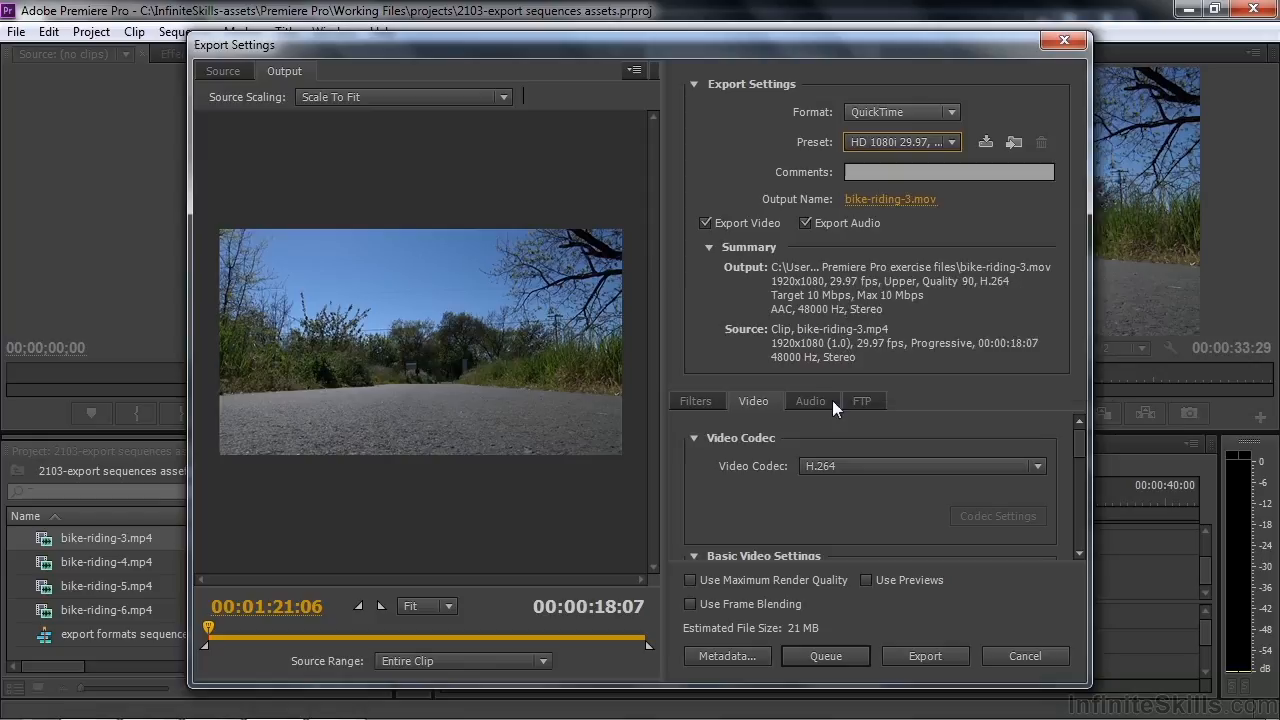
left_click(1040, 466)
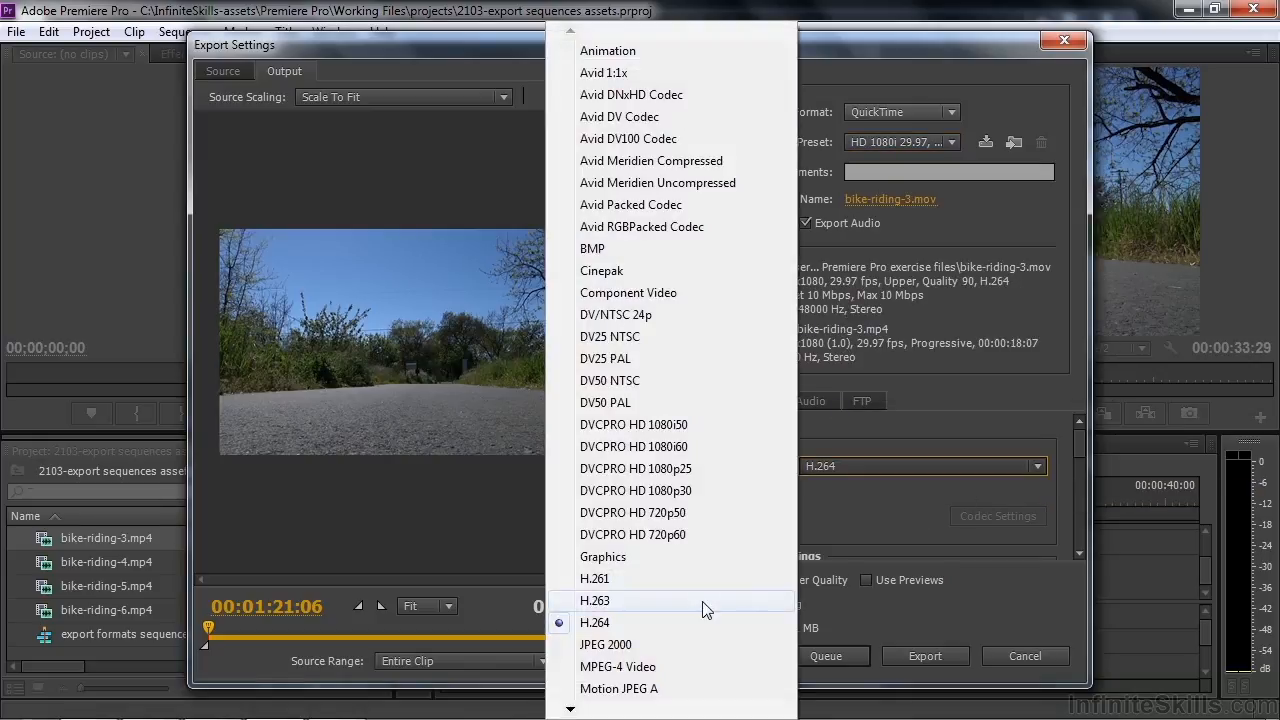
left_click(666, 688)
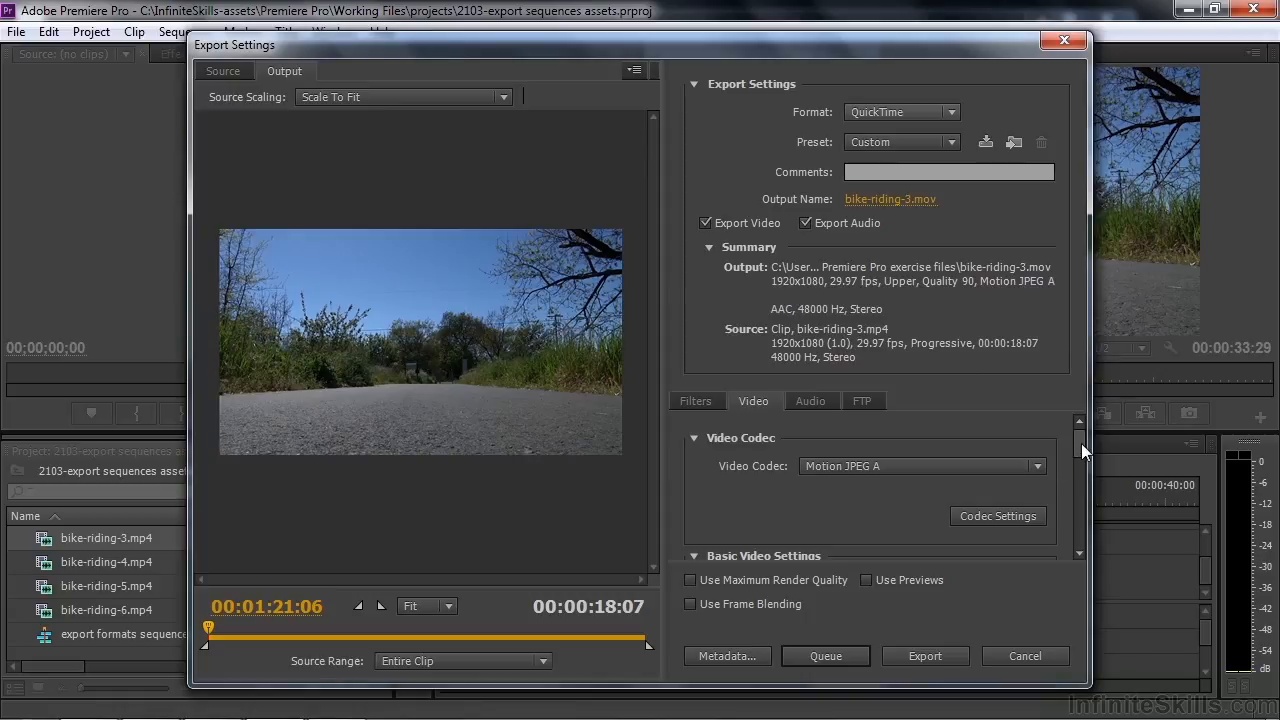
mouse_move(1080, 446)
left_mouse_down()
mouse_move(1077, 535)
mouse_move(1074, 438)
left_mouse_up()
Review the available audio codecs and the save location of bike-riding-3.mov, keeping AAC and the current output file
left_click(815, 400)
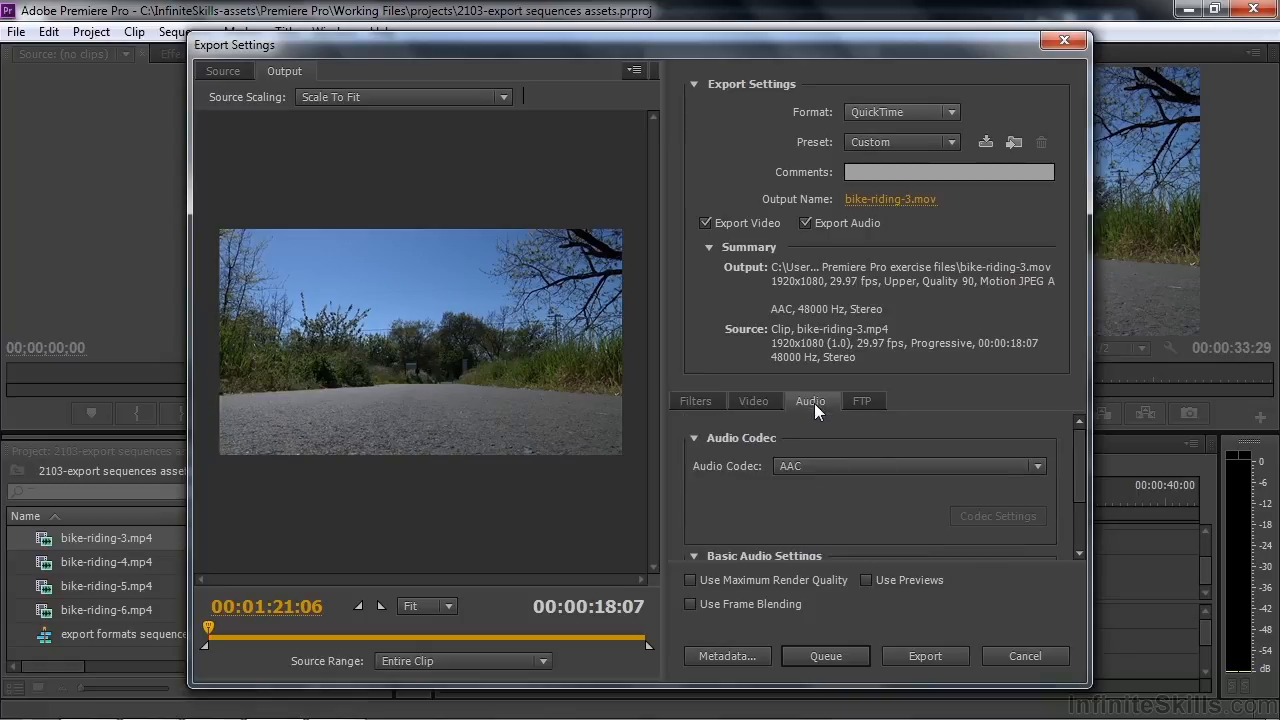
left_click(1036, 466)
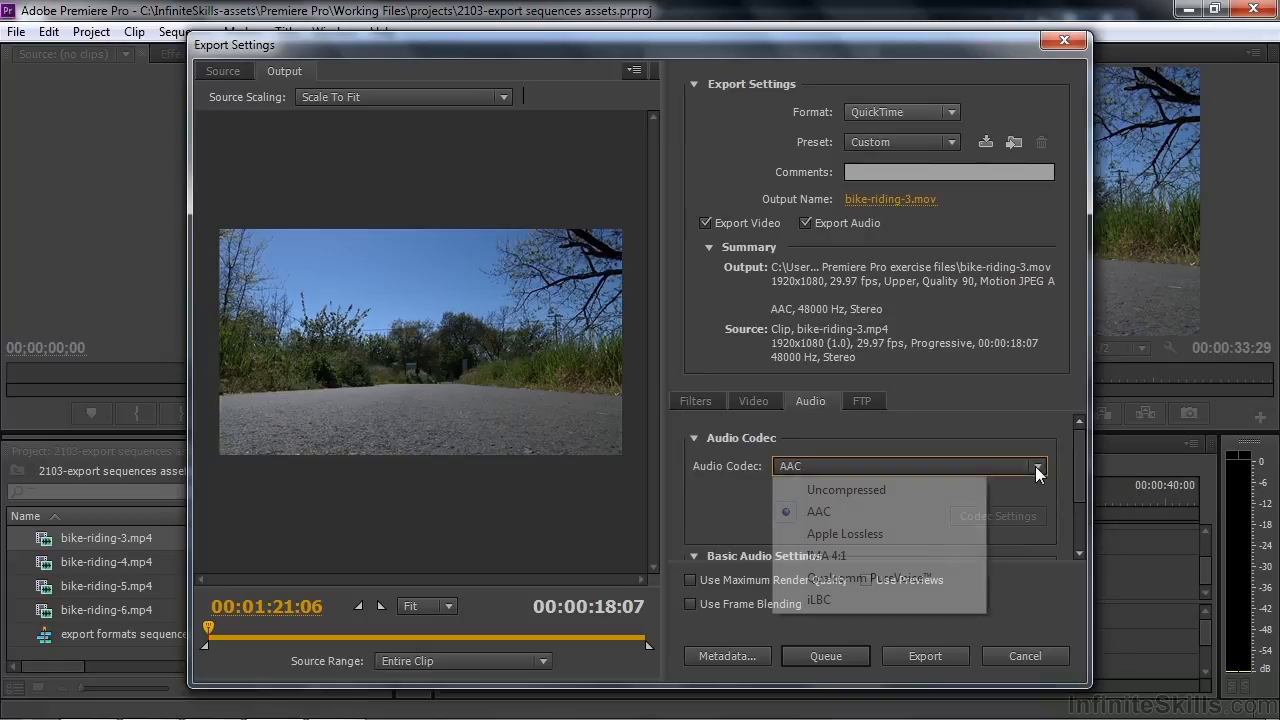
left_click(868, 508)
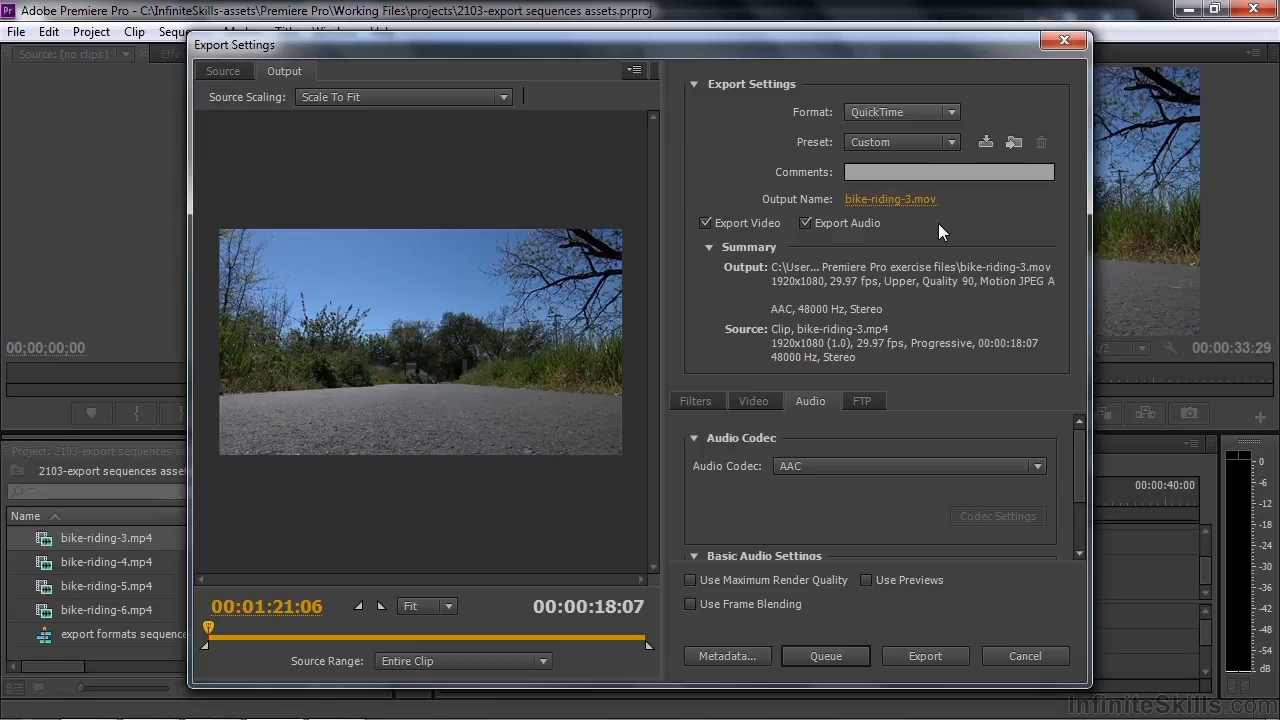
left_click(912, 200)
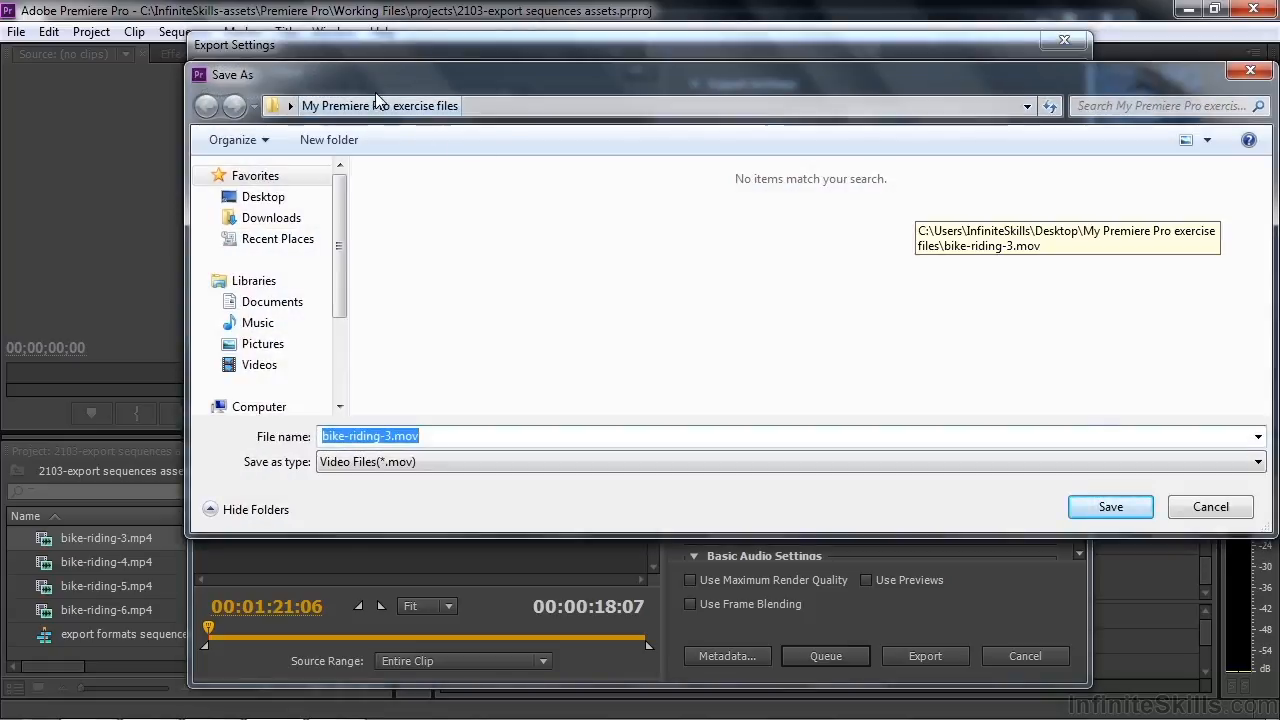
left_click(1210, 514)
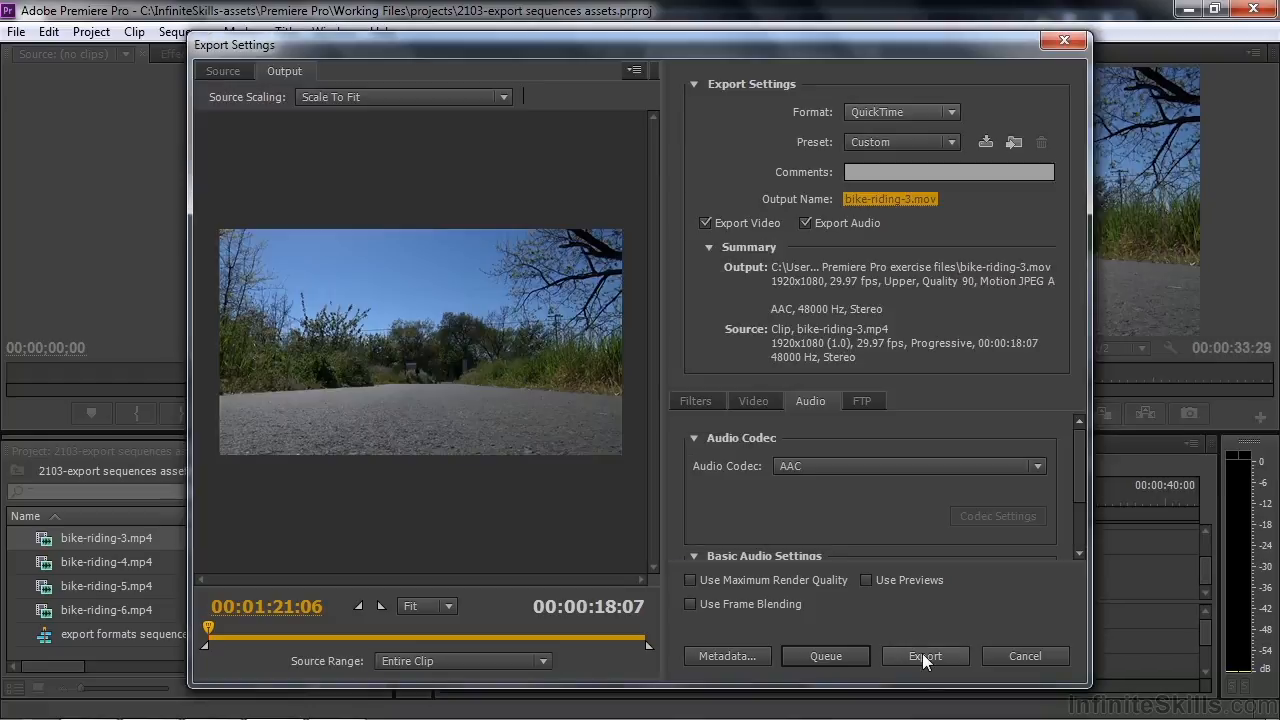
Add the bike-riding-3 QuickTime export to the Adobe Media Encoder queue and return to Premiere Pro
left_click(826, 655)
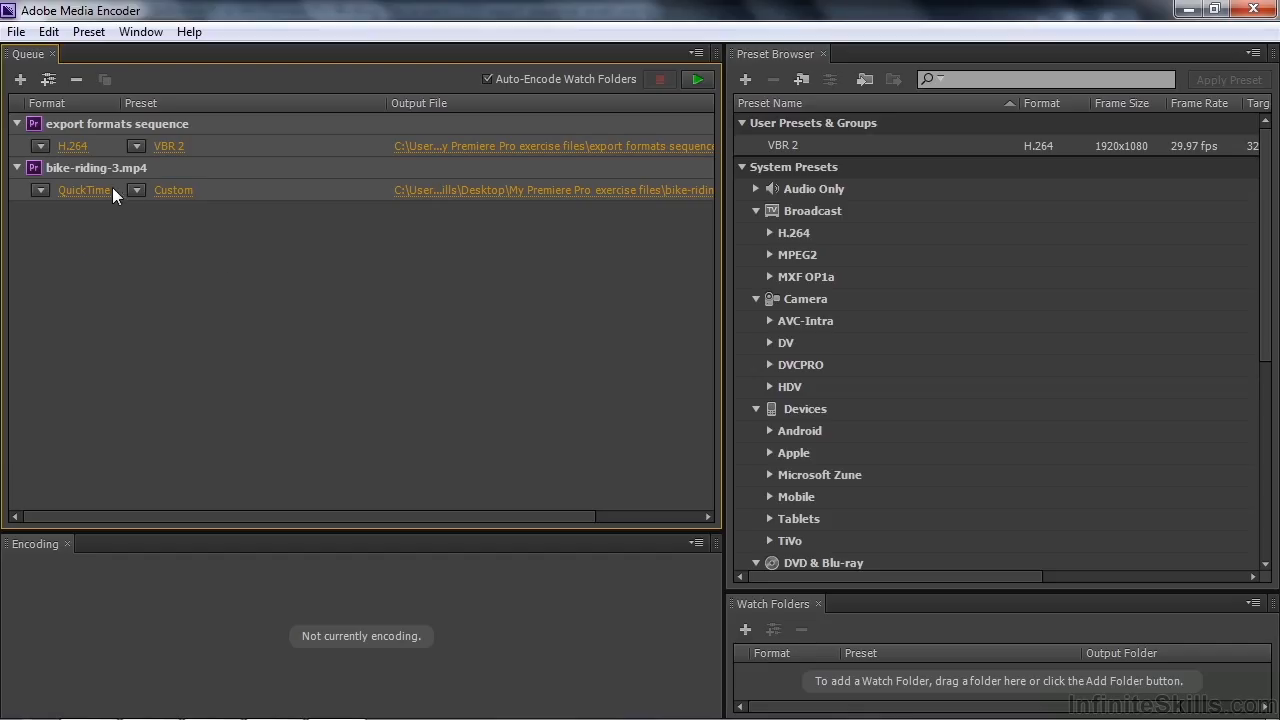
left_click(1187, 10)
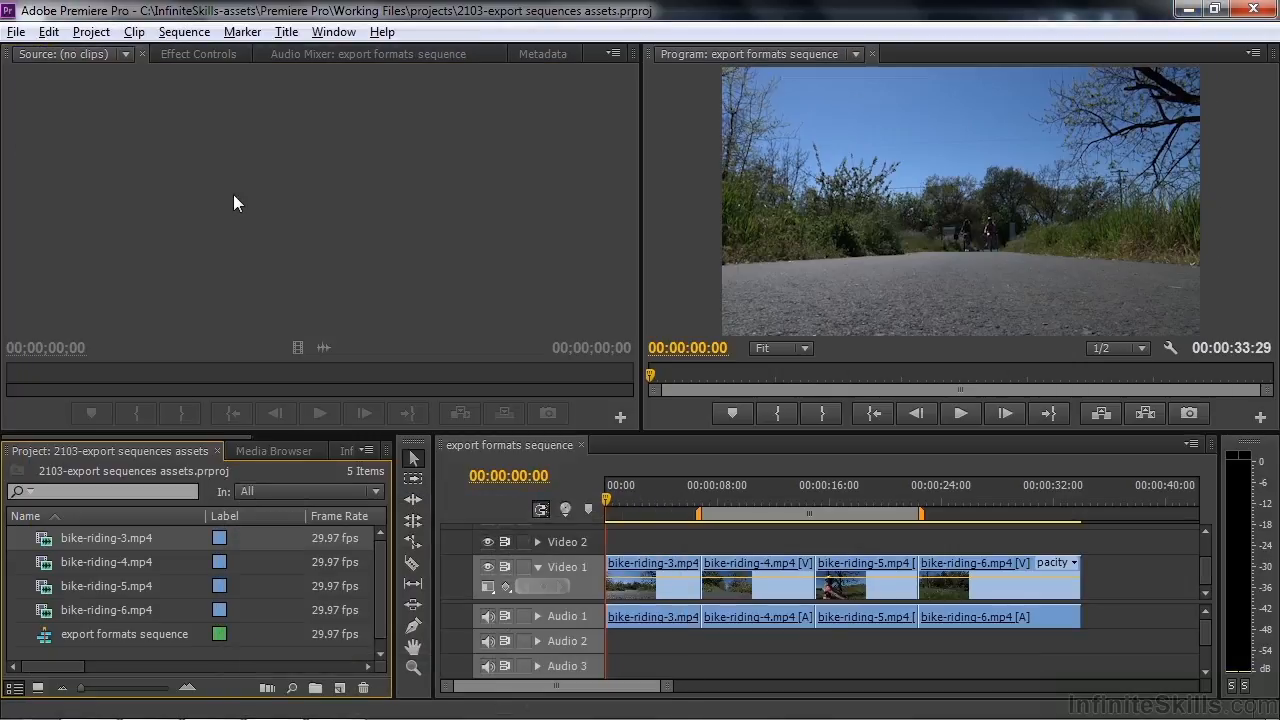
Open bike-riding-5.mp4 in the Source monitor and mark in and out points around a middle section about 00:00:06:26 long, ending at 00:00:47:28
double_click(50, 590)
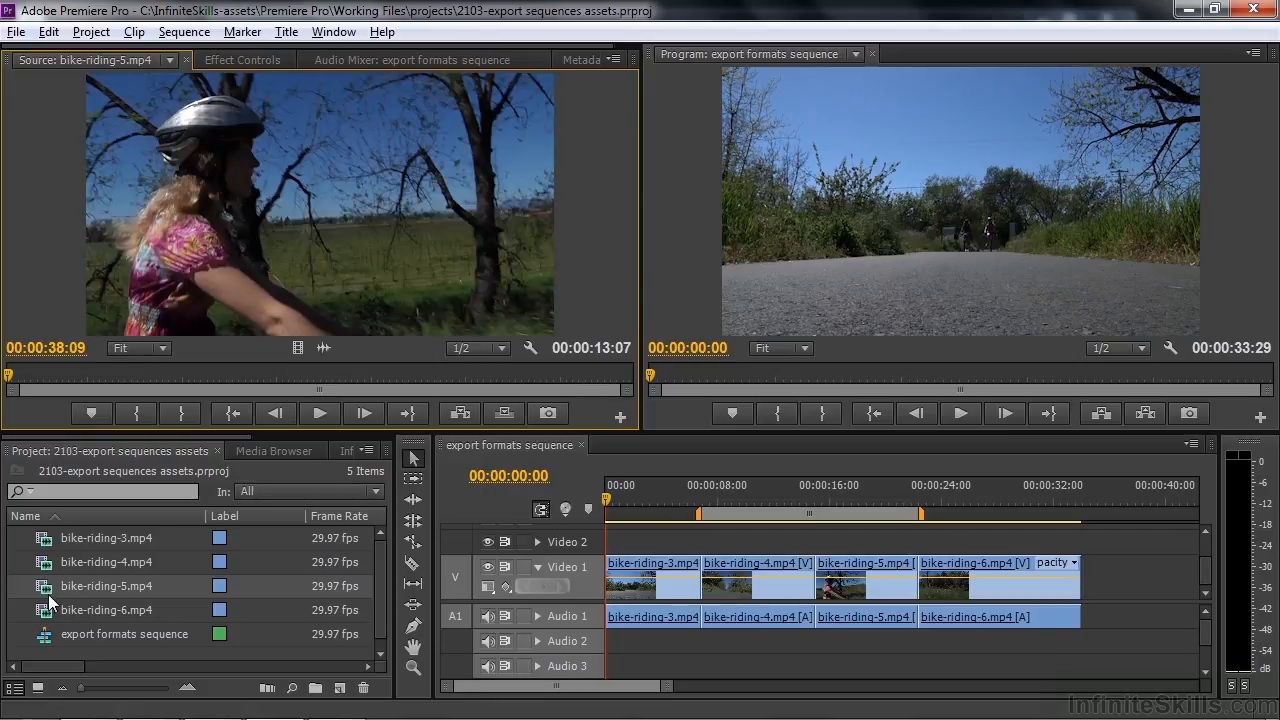
left_click_drag(10, 376, 462, 375)
left_click(137, 415)
left_click(184, 413)
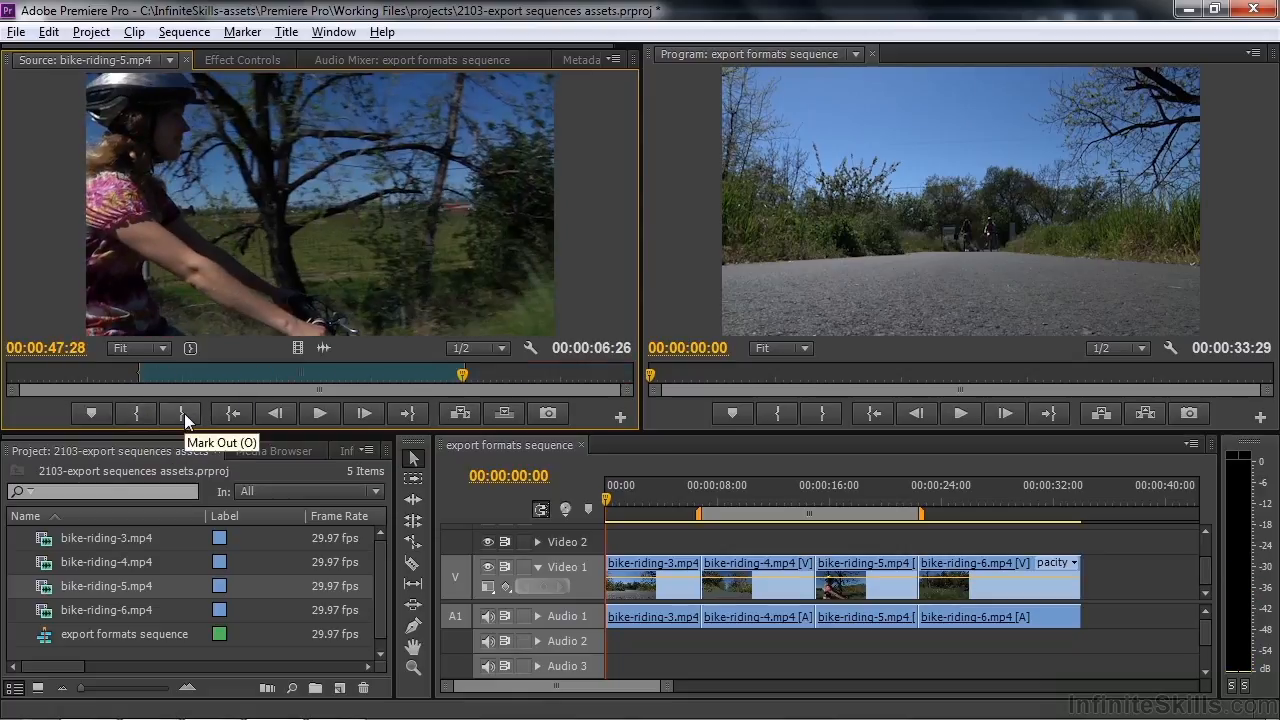
Open the media export settings for bike-riding-5.mp4 and set the source range to Clip In/Out
left_click(16, 31)
mouse_move(178, 520)
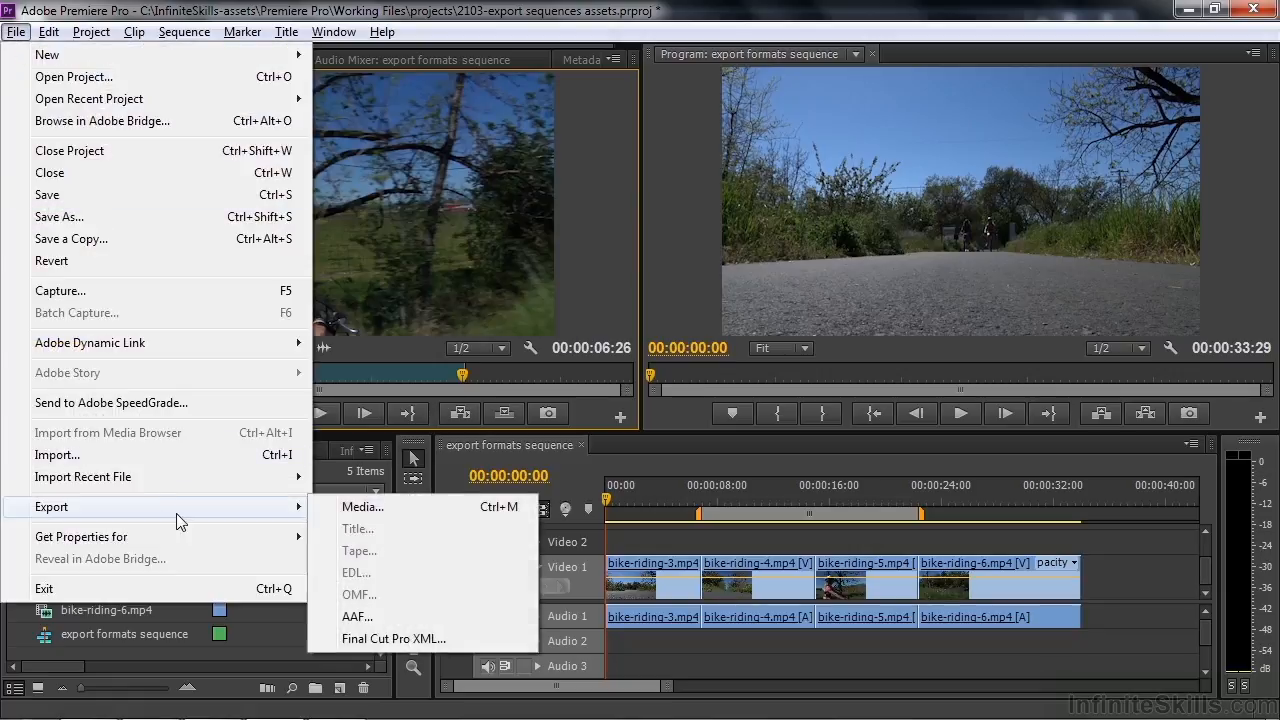
left_click(348, 507)
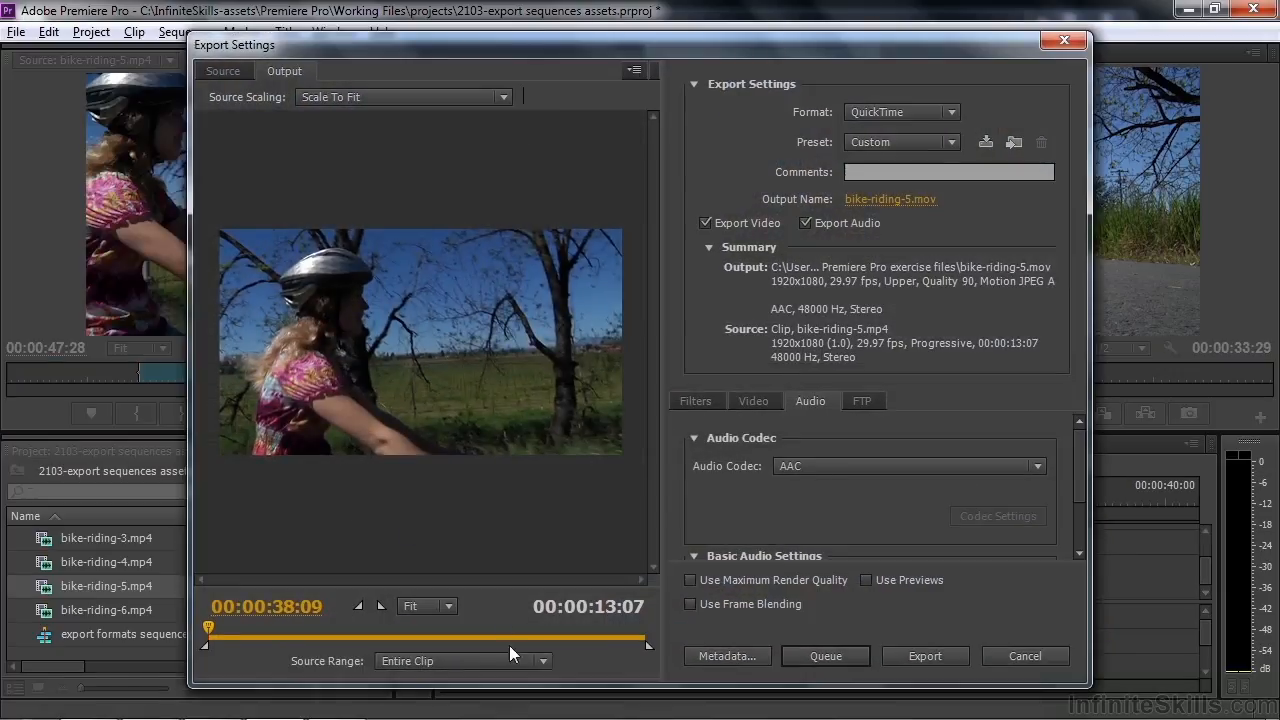
left_click(537, 666)
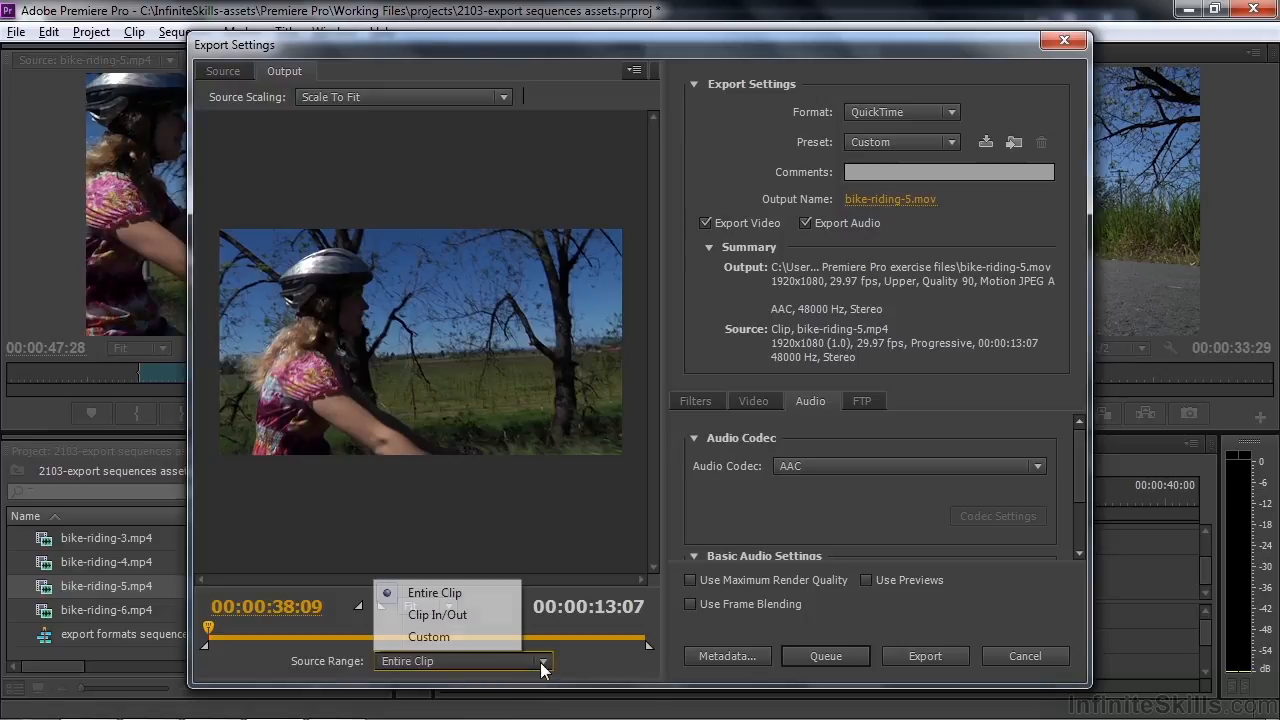
left_click(478, 620)
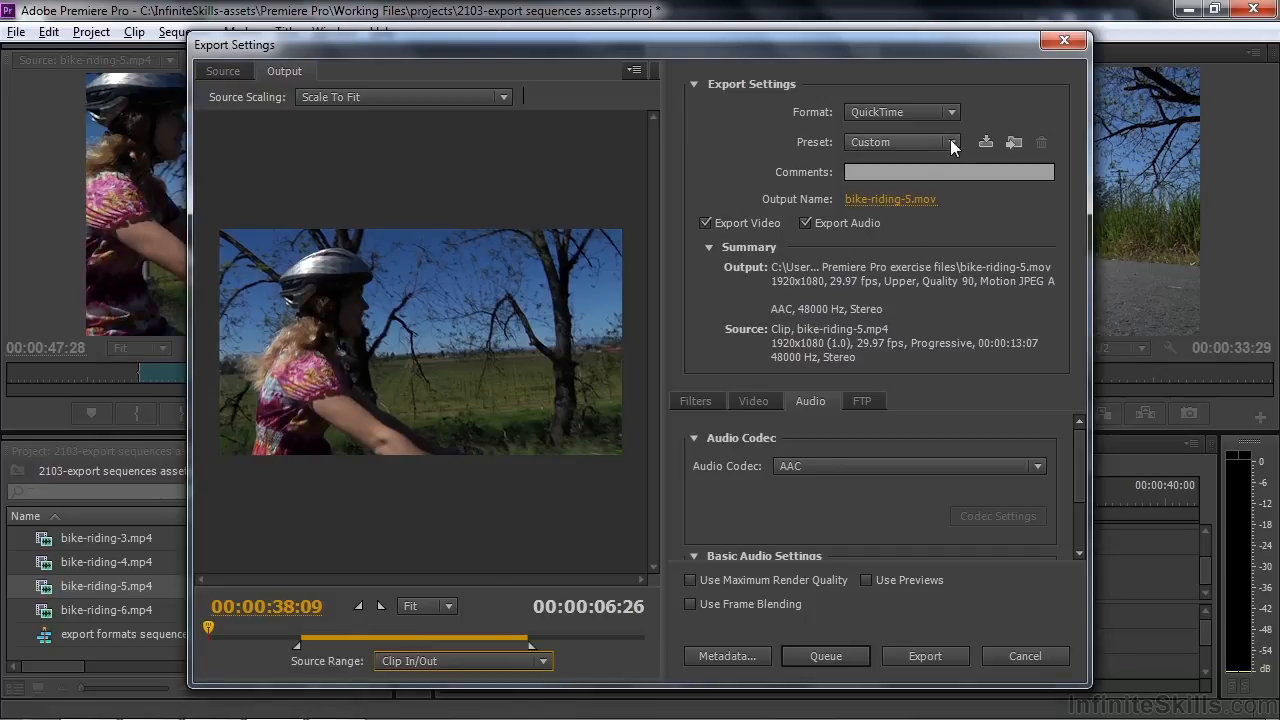
Set the export format to AVI with the NTSC DV Widescreen preset
left_click(949, 111)
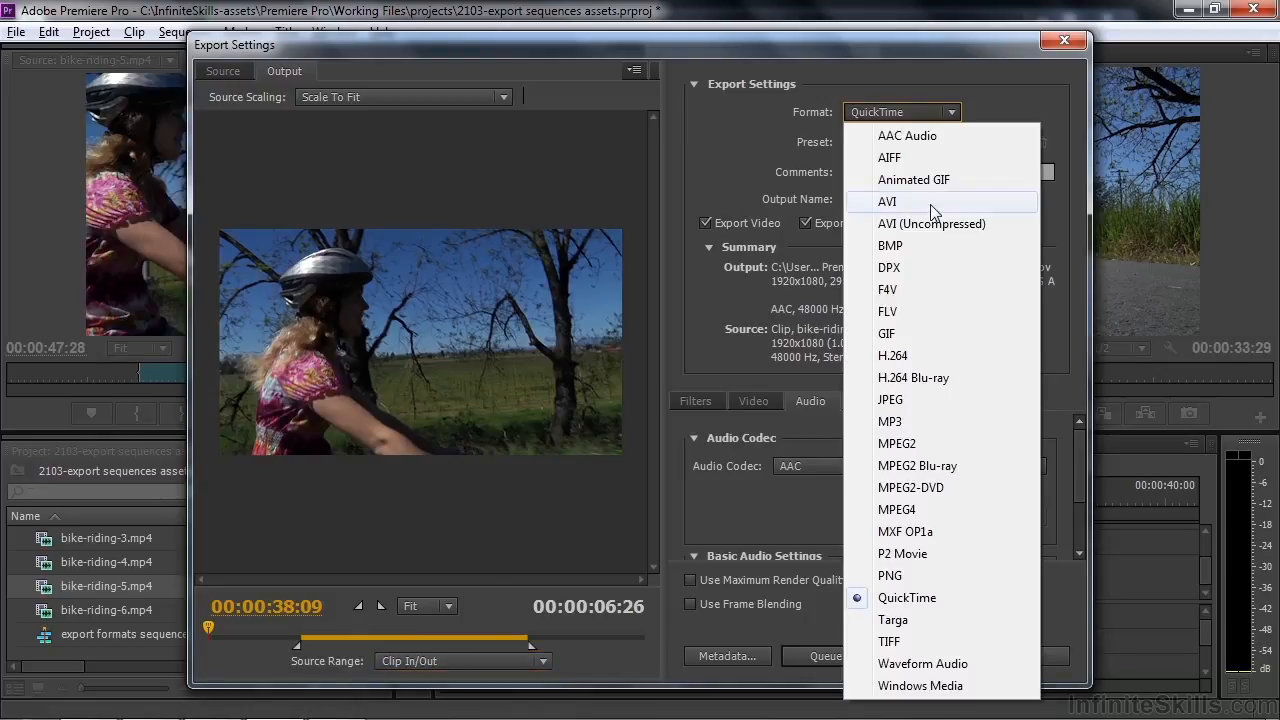
left_click(931, 203)
left_click(956, 141)
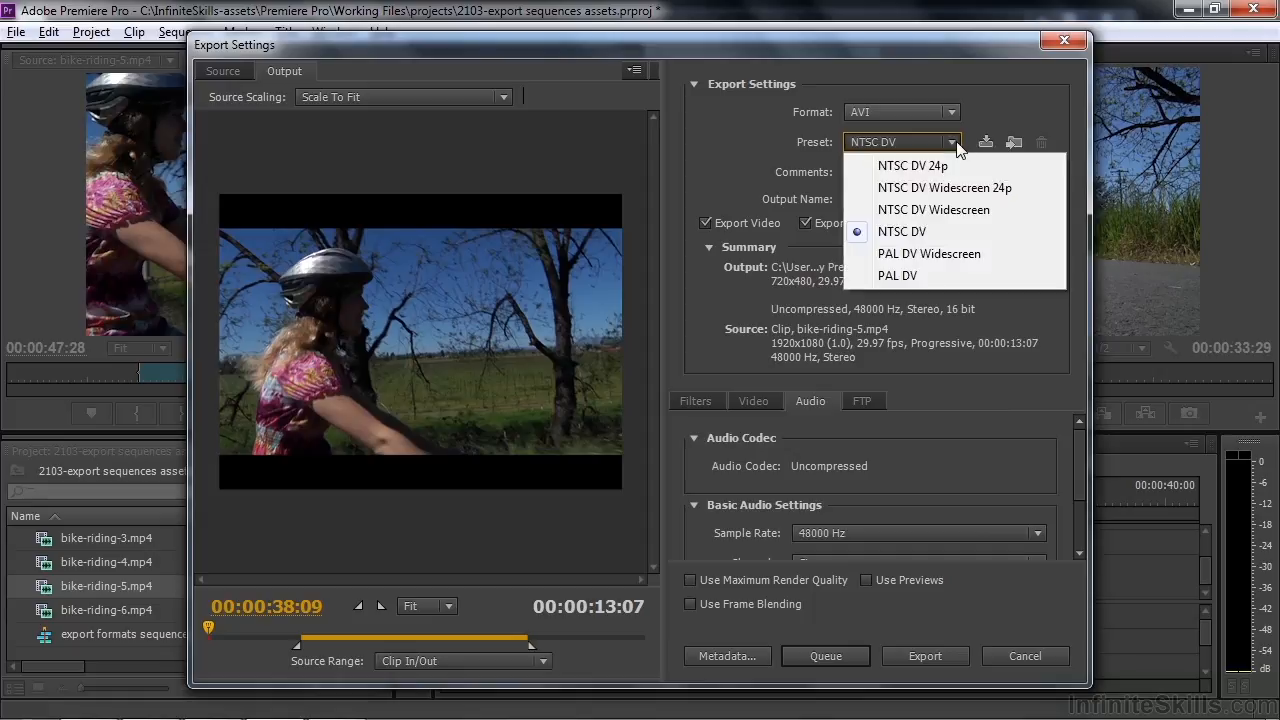
left_click(935, 209)
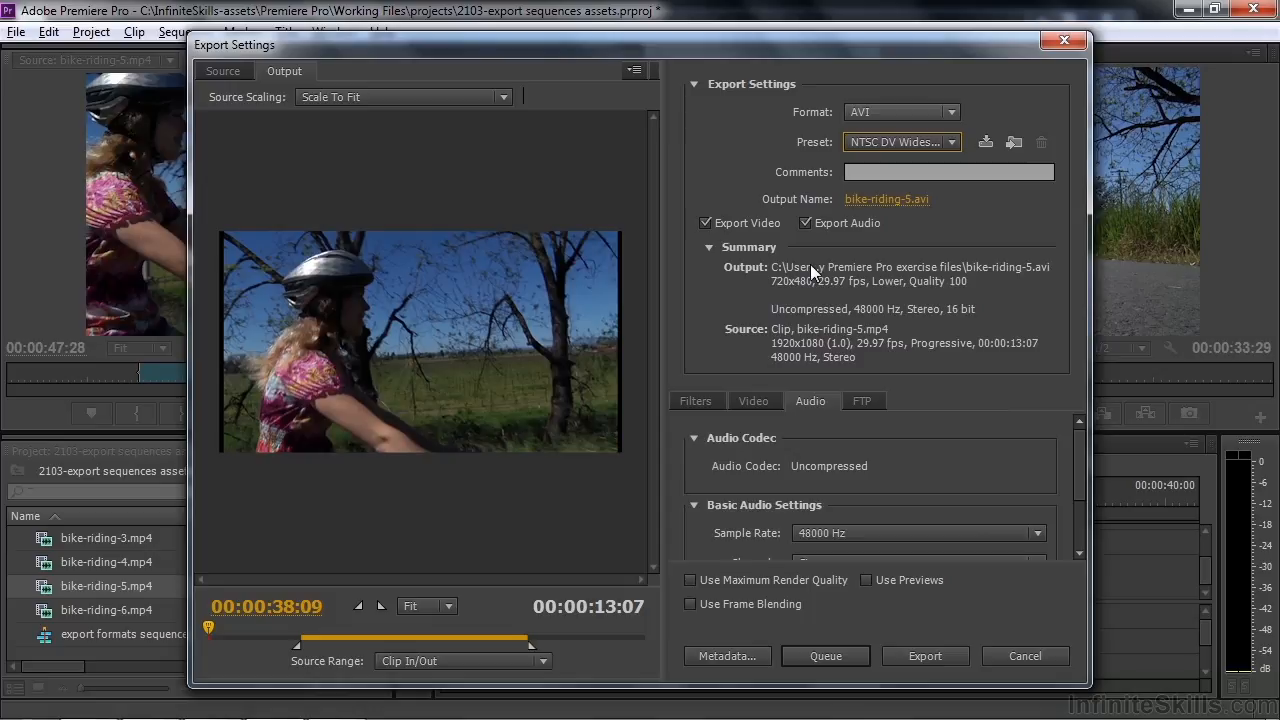
Set the AVI export's video codec to Uncompressed UYVY 422 8bit
left_click(757, 400)
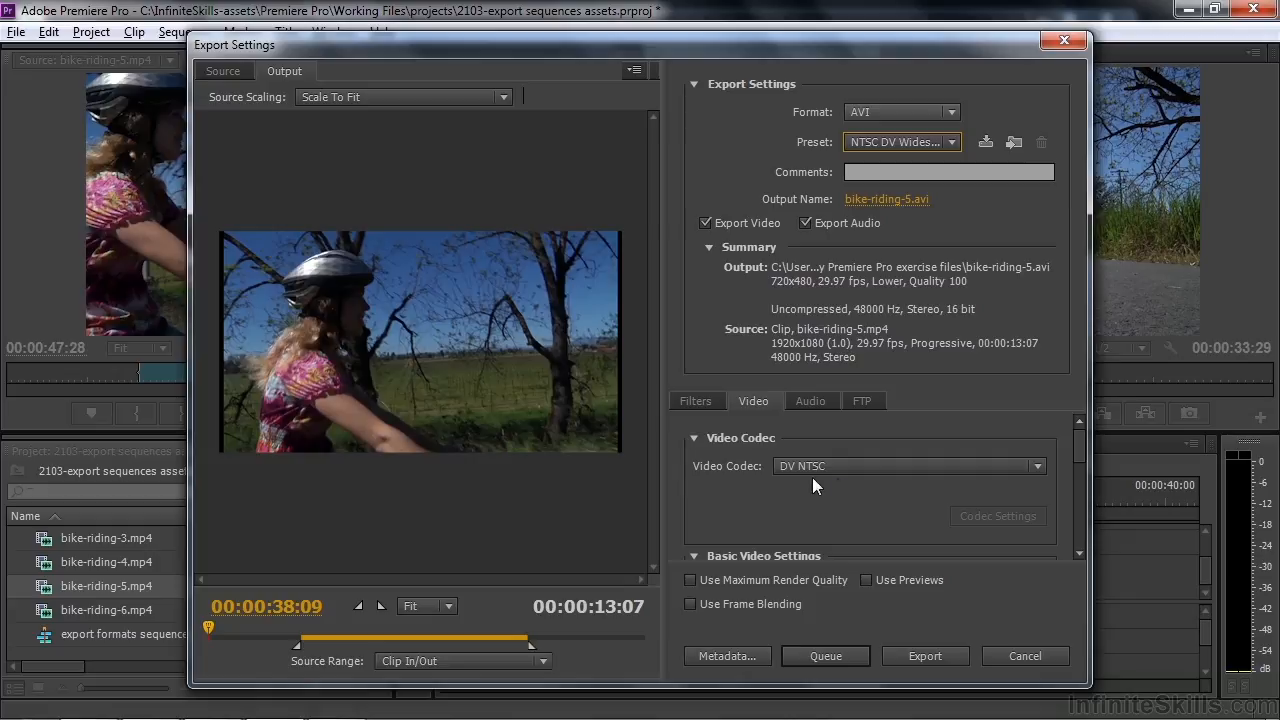
left_click_drag(1077, 441, 1075, 406)
left_click(1043, 464)
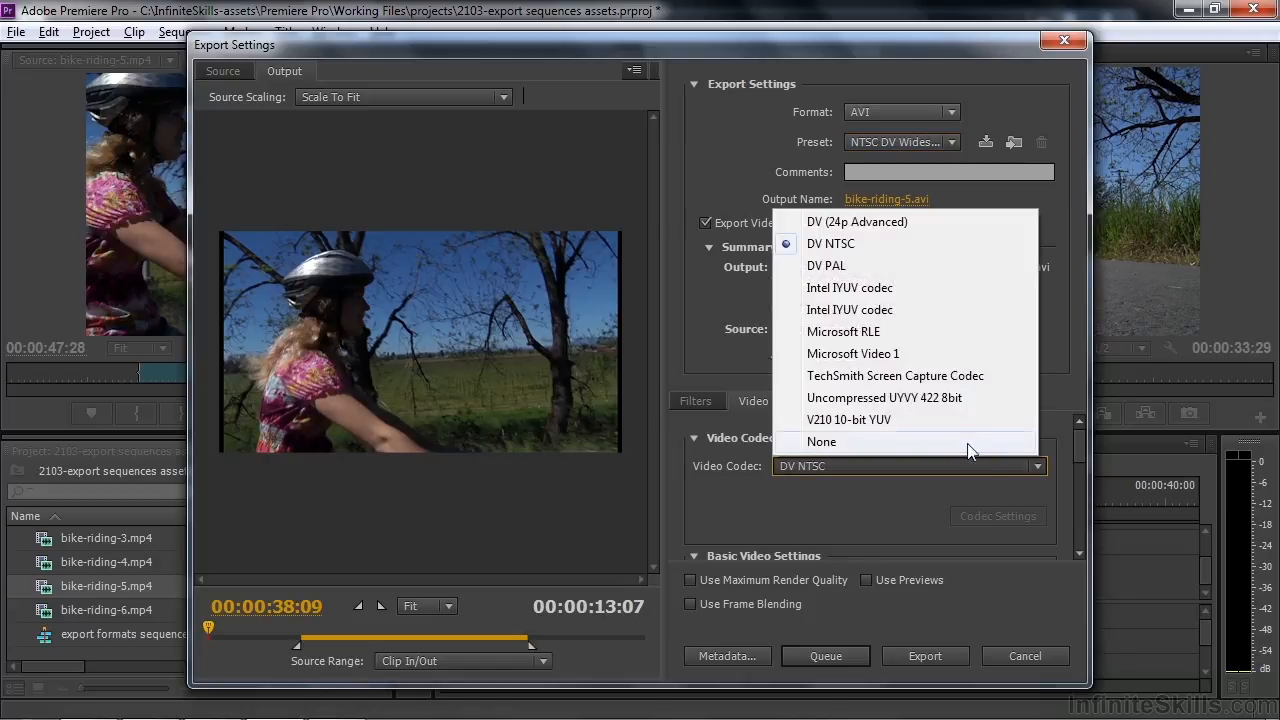
left_click(940, 398)
Unlink the output width and height and set the frame size to 1920 by 1080
left_click_drag(1082, 444, 1030, 477)
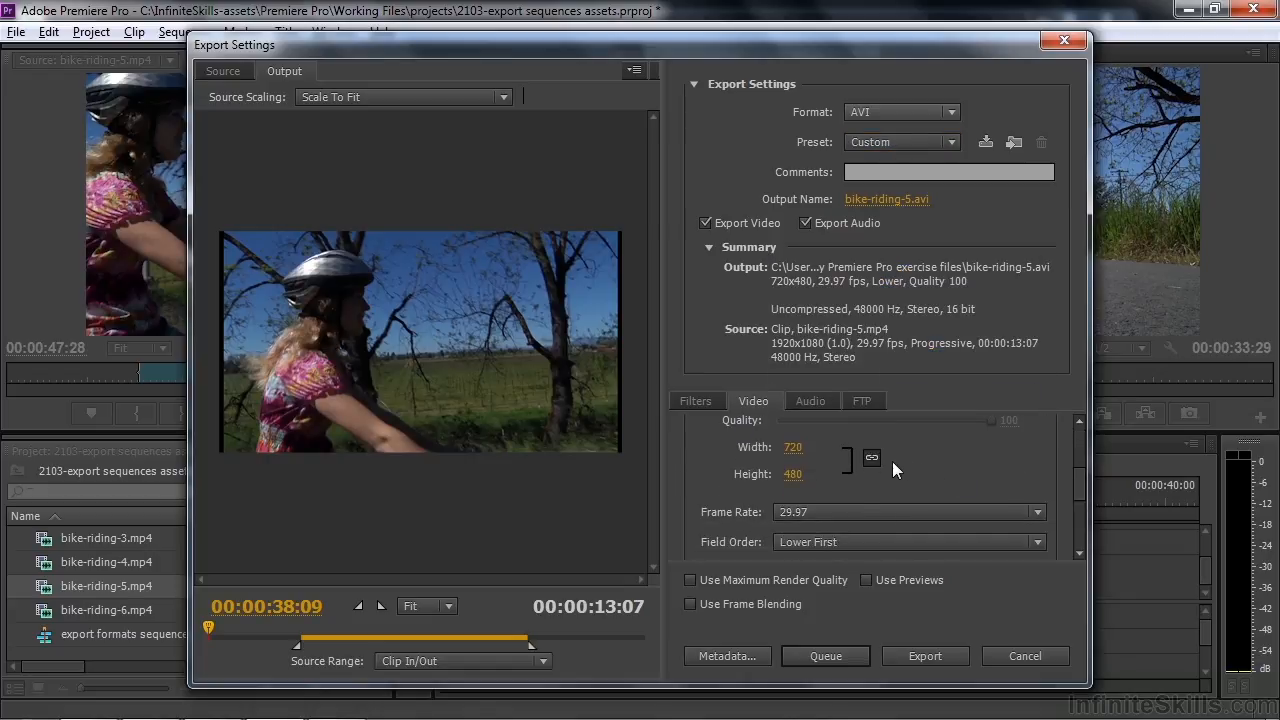
left_click(793, 447)
type("1920")
left_click(791, 474)
type("1080")
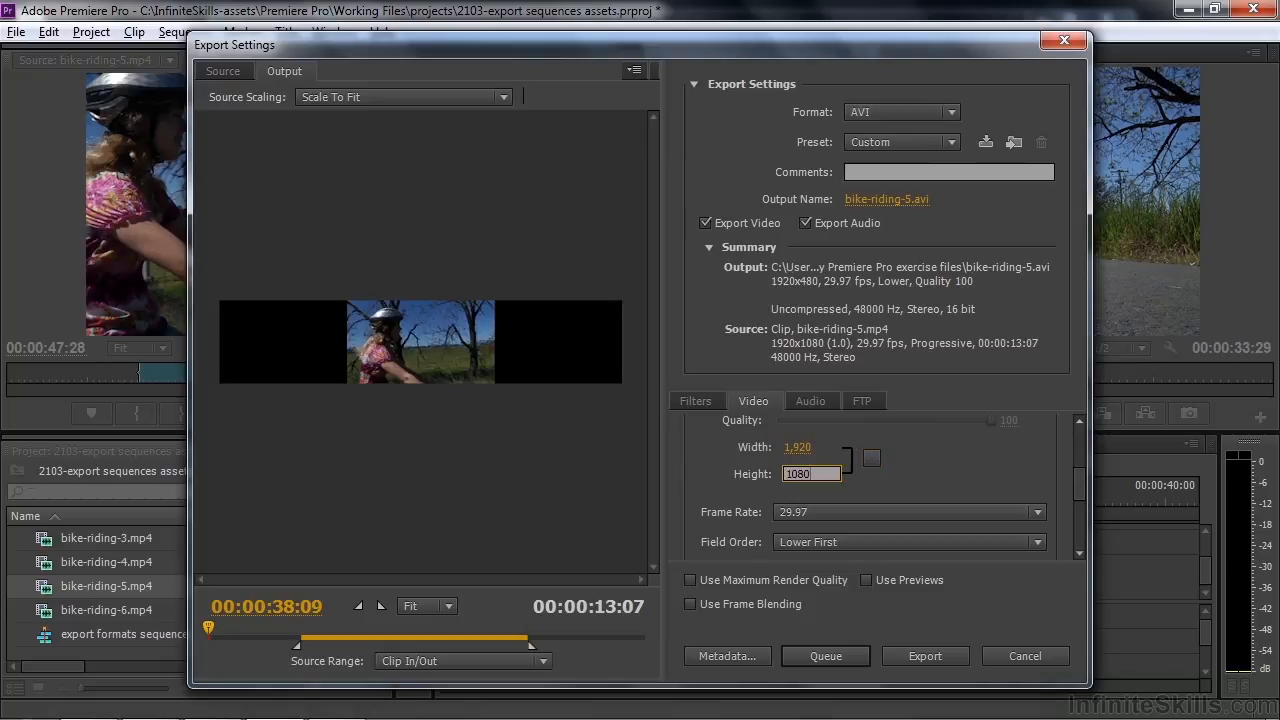
key("Return")
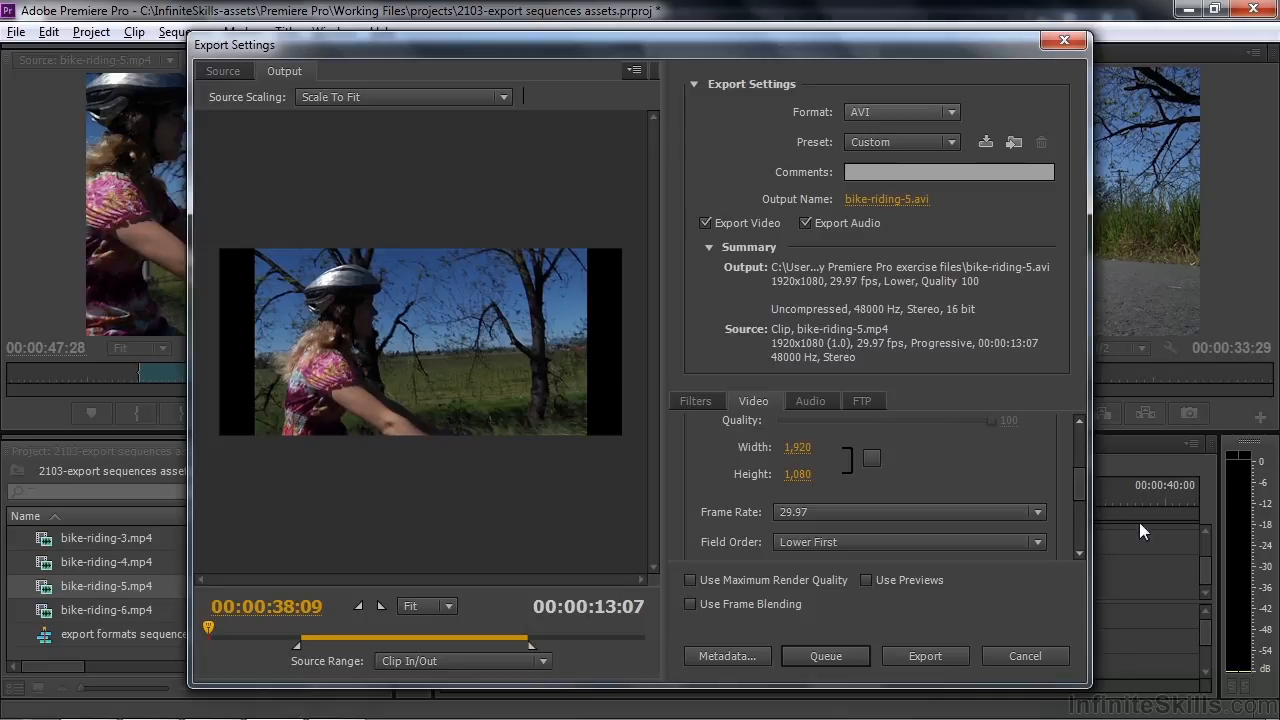
Set the export's pixel aspect ratio to Square Pixels (1.0)
left_click_drag(1084, 479, 1081, 497)
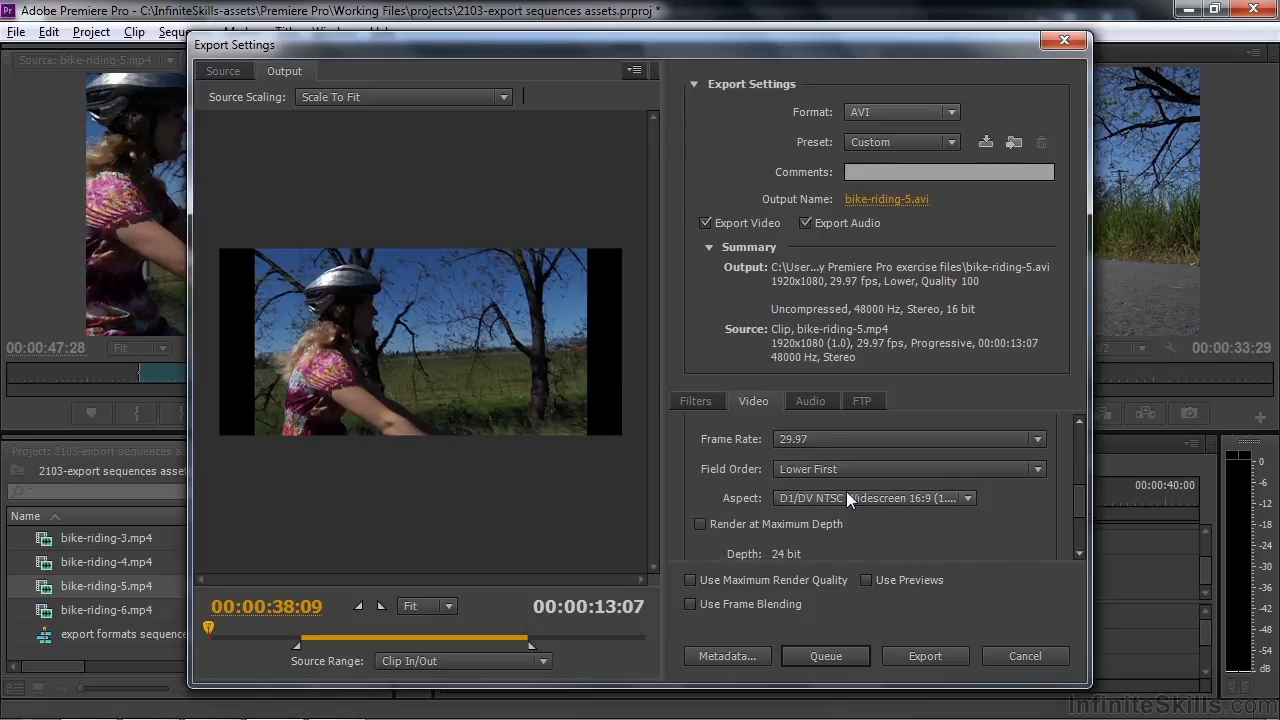
left_click(967, 498)
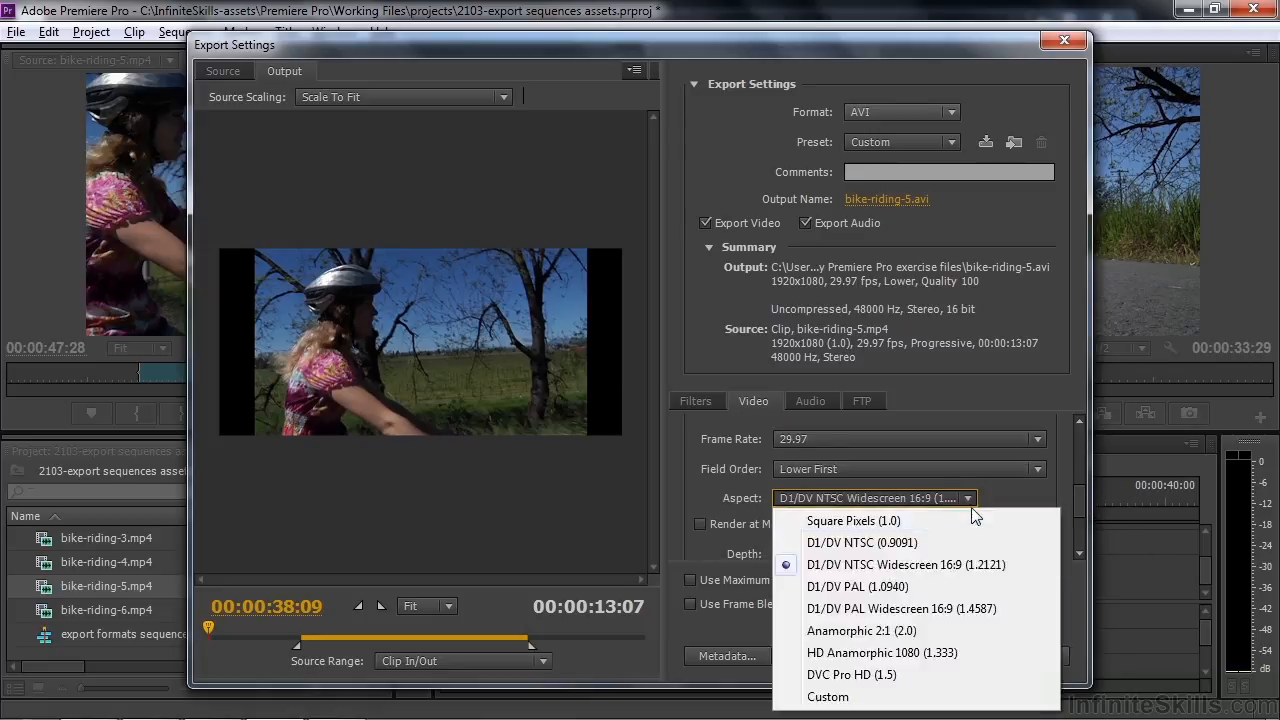
left_click(899, 521)
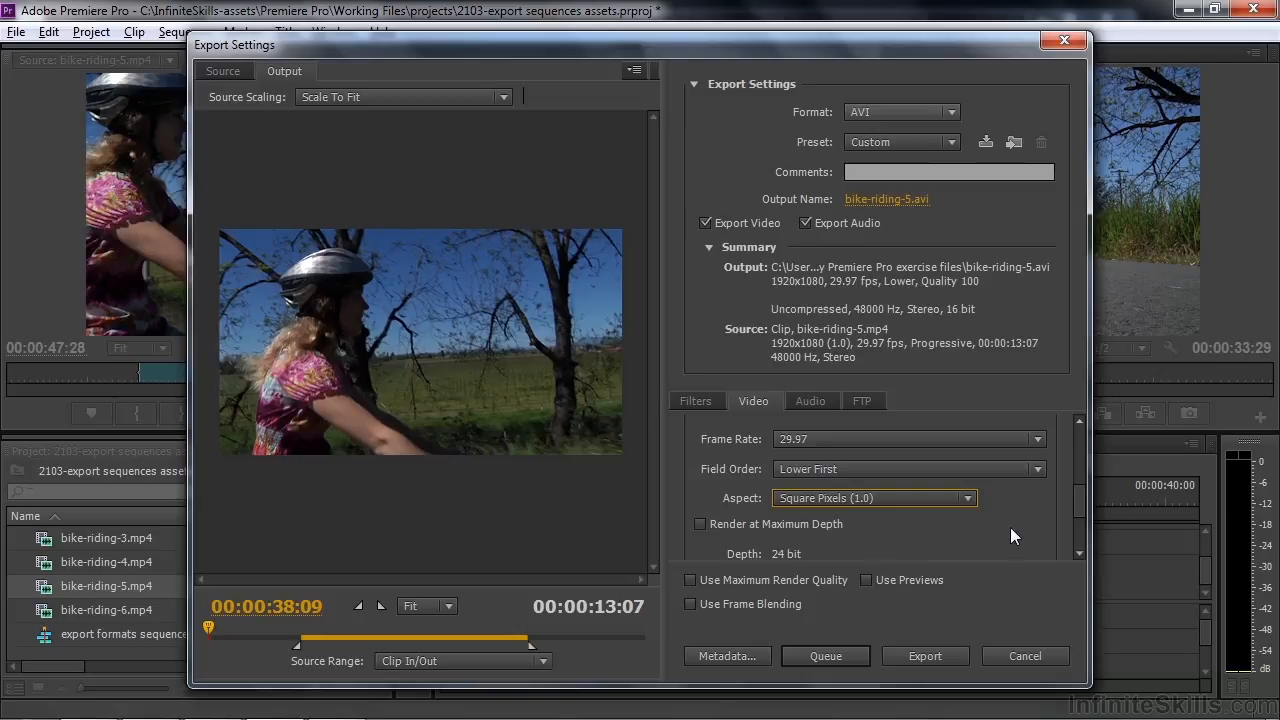
Save the custom export settings as a preset named AVI HD and choose it for the bike-riding-5 export
left_click(986, 143)
type("AVI HD")
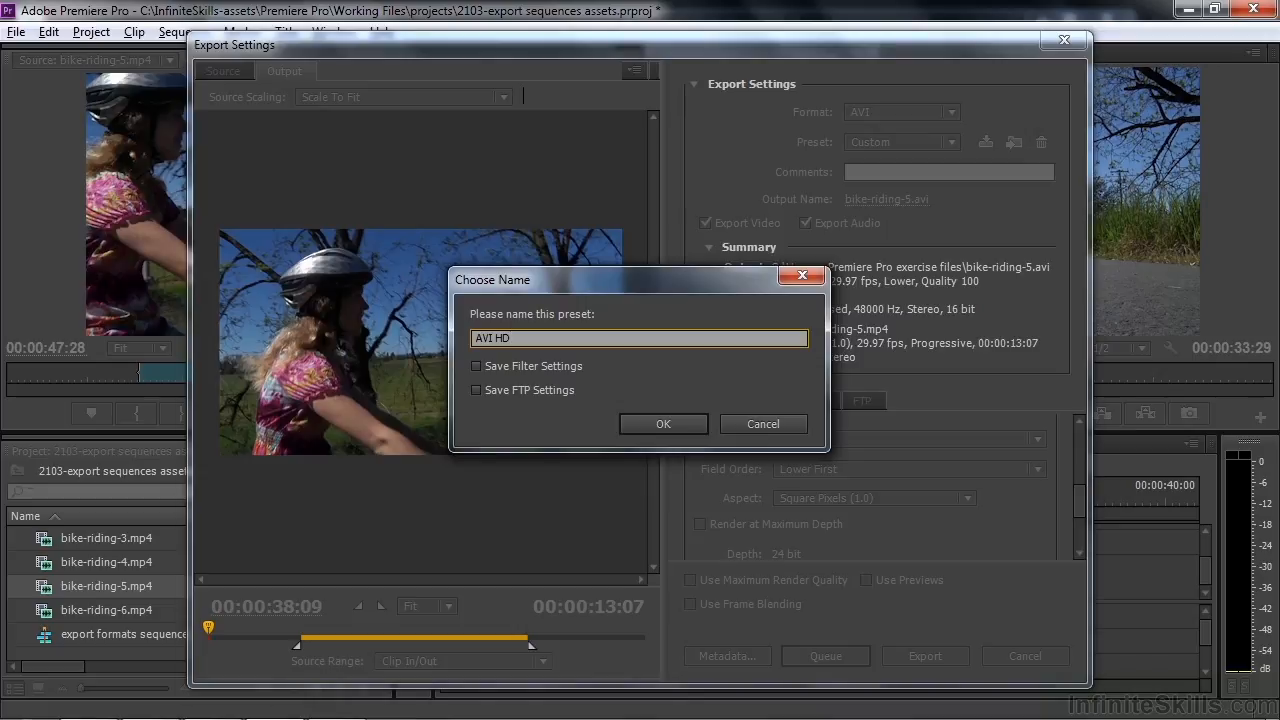
left_click(663, 424)
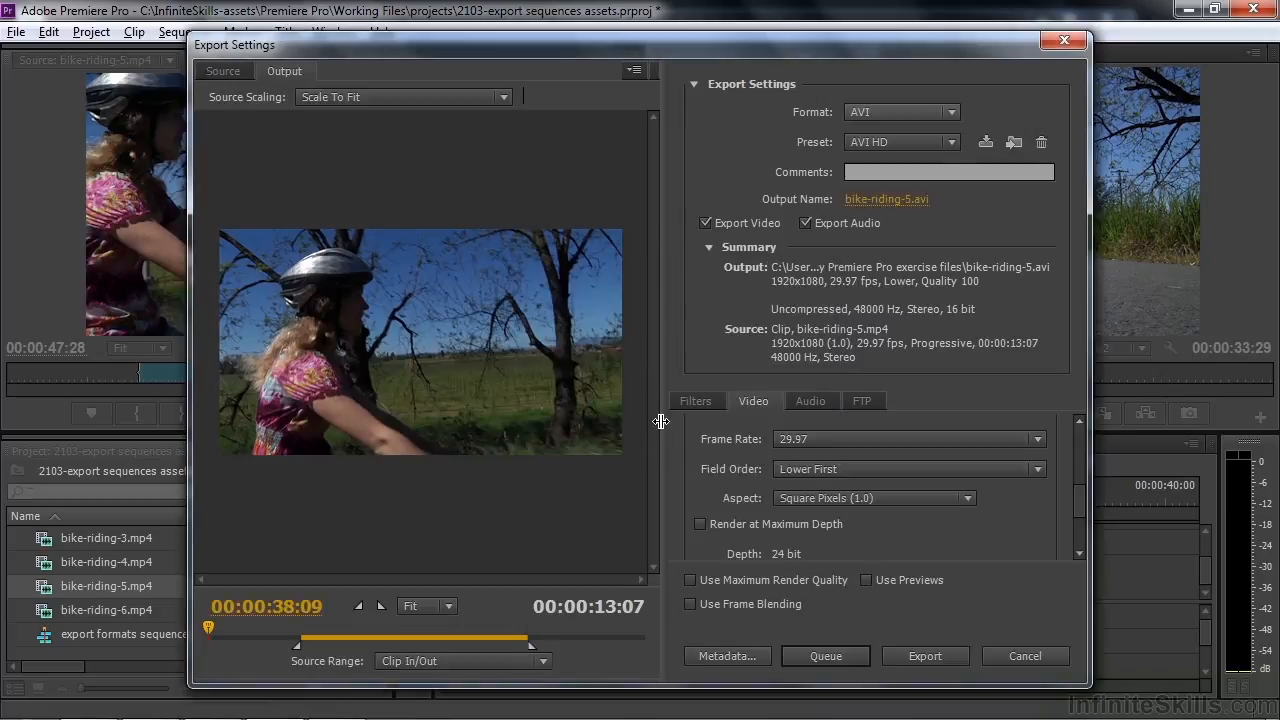
left_click(948, 142)
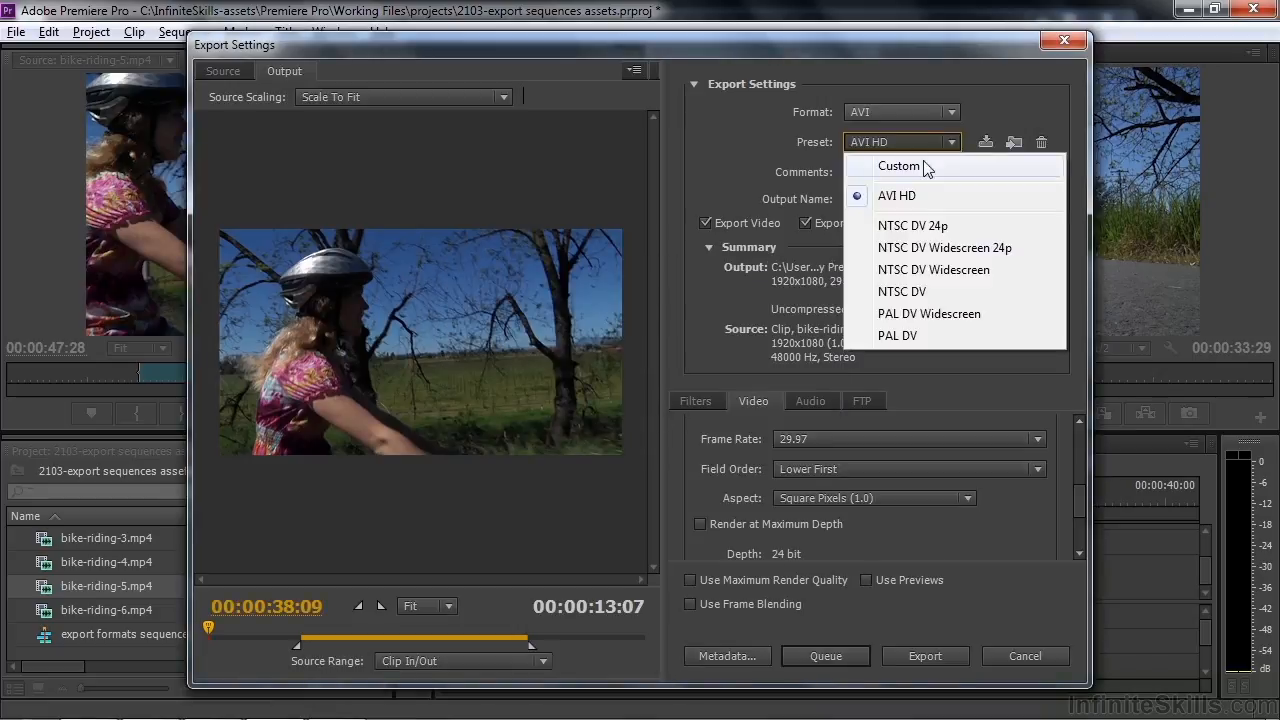
left_click(915, 198)
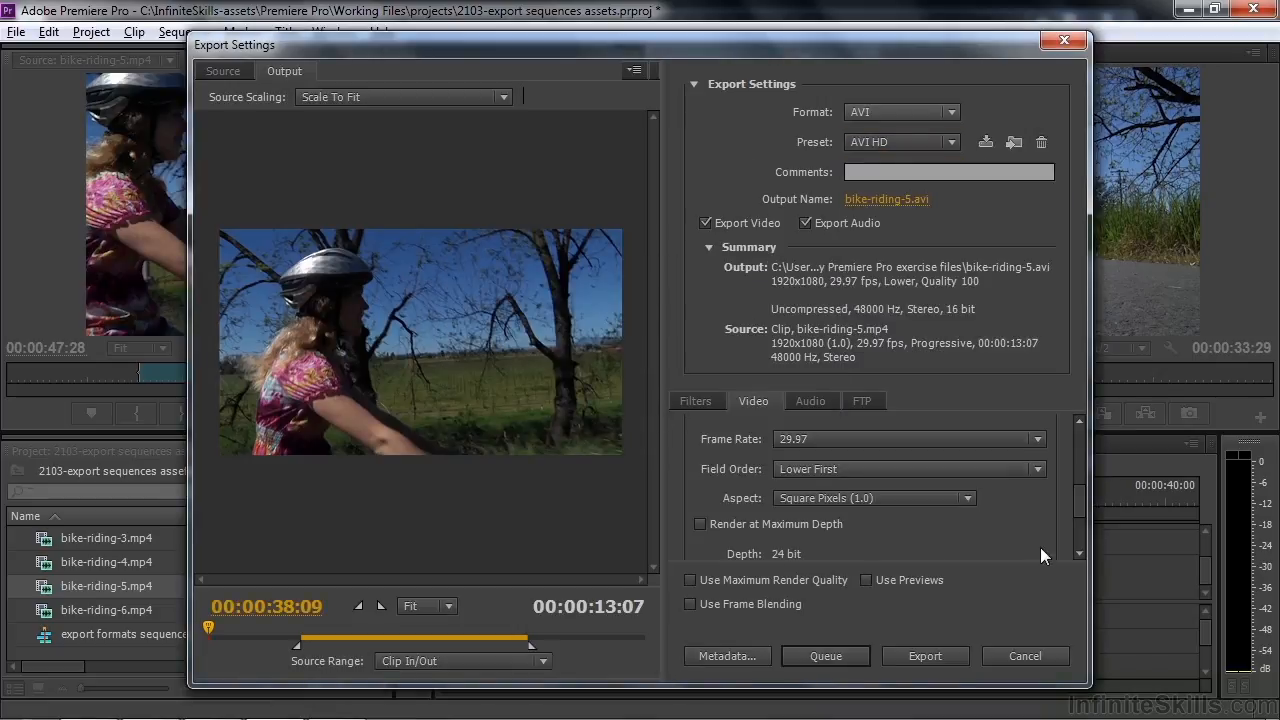
Add the bike-riding-5 AVI export to the Adobe Media Encoder queue and start encoding all queued items
left_click(817, 656)
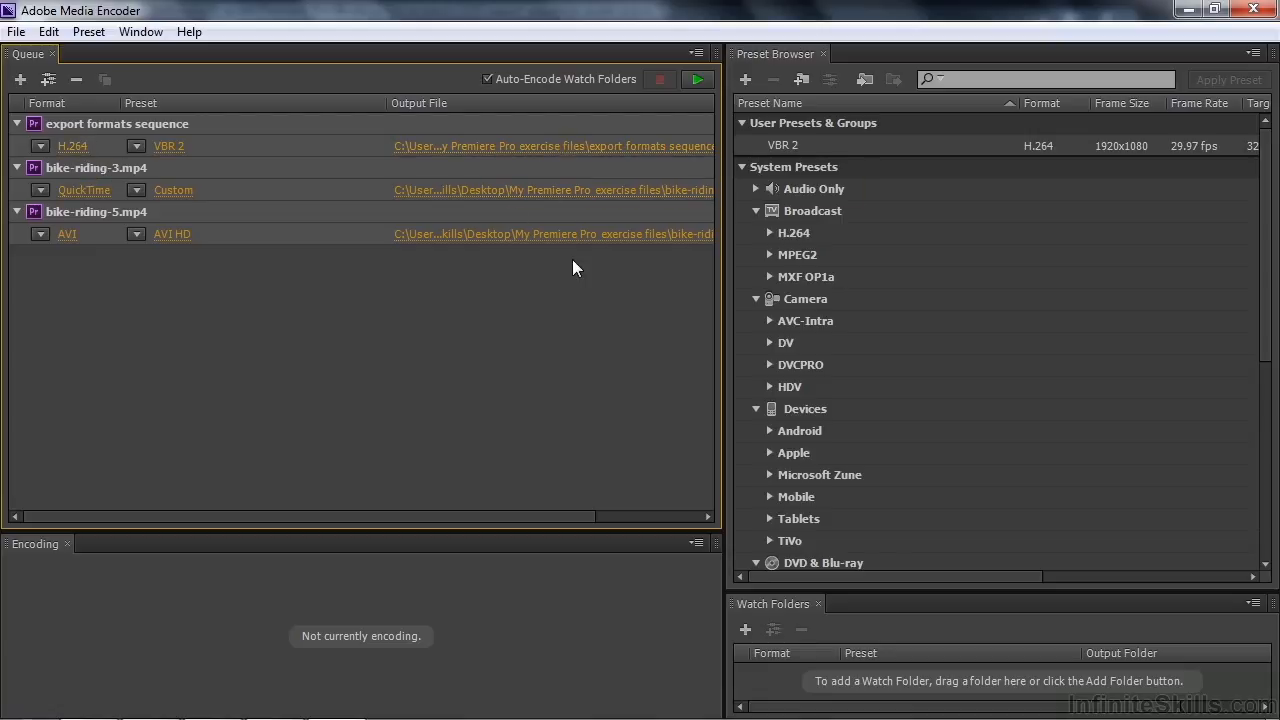
left_click(698, 82)
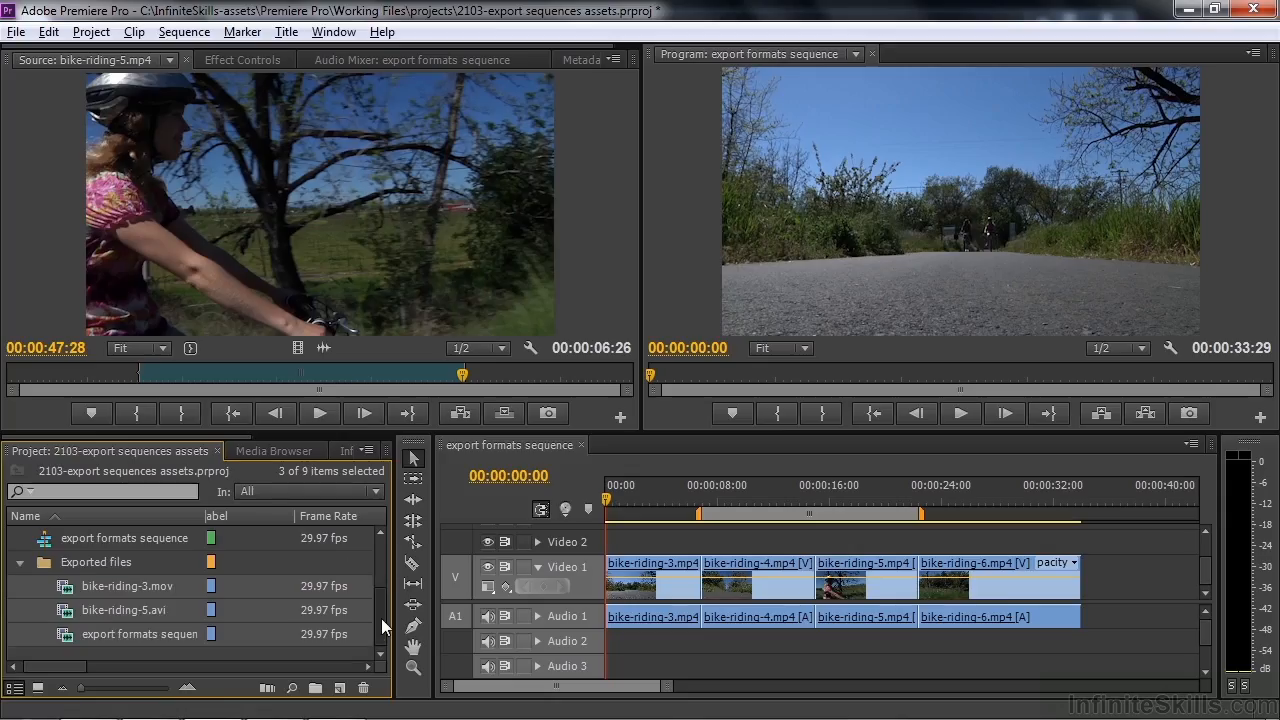
Open the exported export formats sequence-1.mp4 in the Source monitor and play the original sequence and the exported file to compare their quality
mouse_move(240, 630)
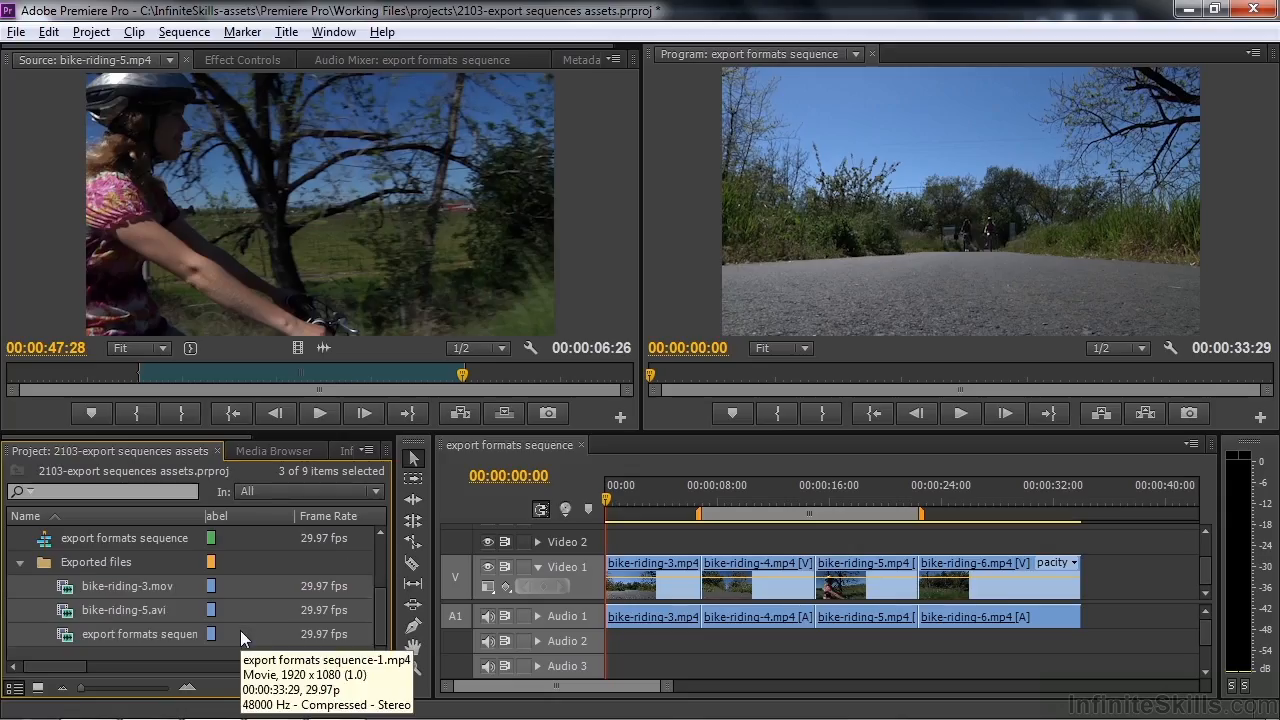
double_click(69, 642)
left_click(608, 495)
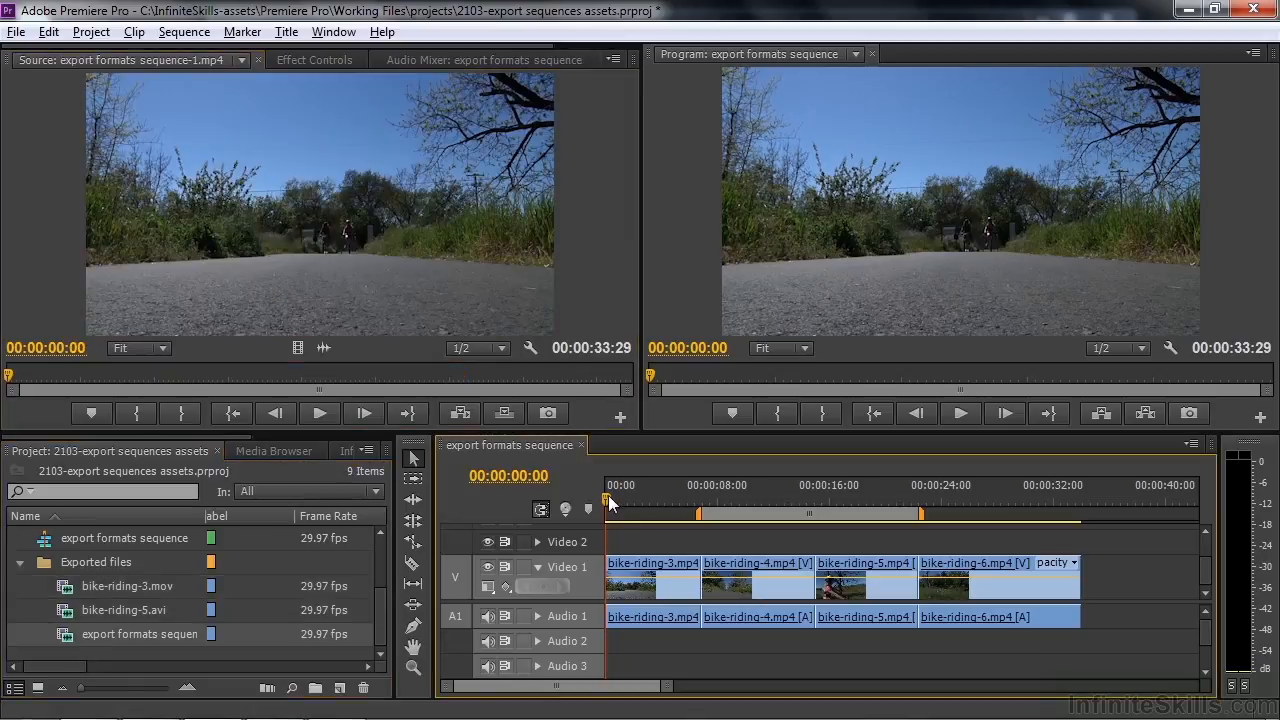
key("space")
key("space")
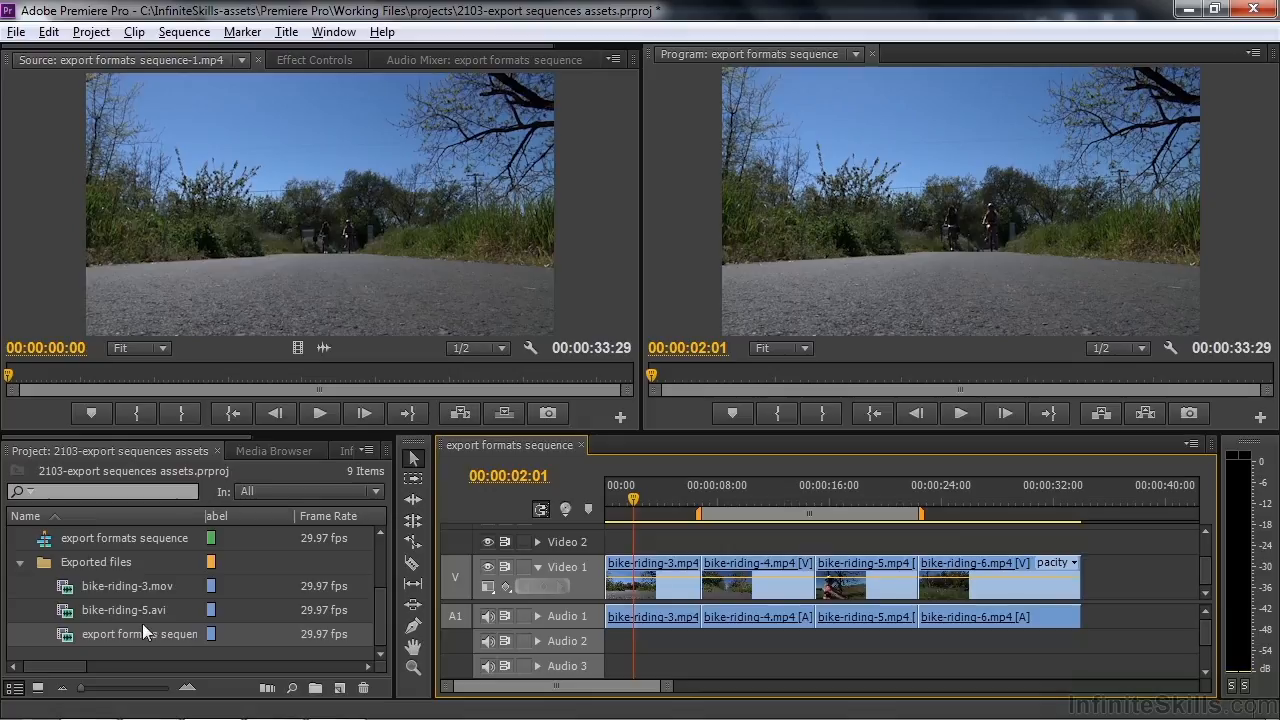
left_click(346, 313)
key("space")
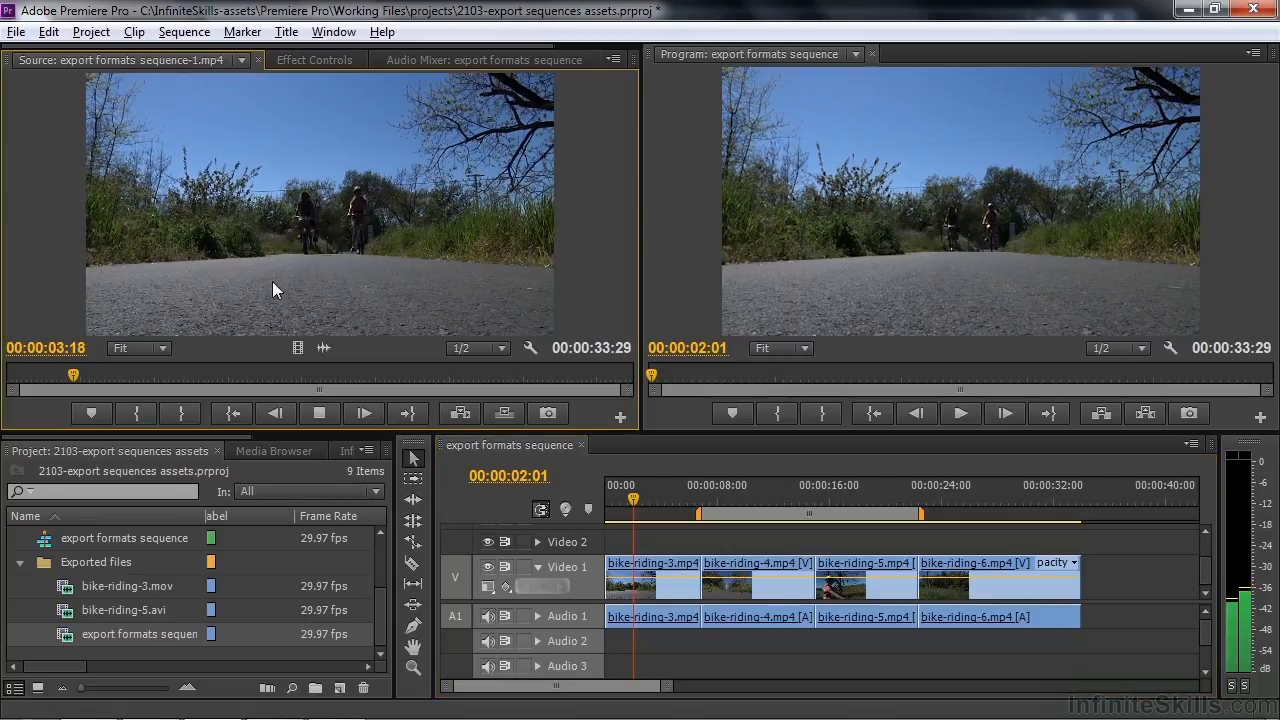
key("space")
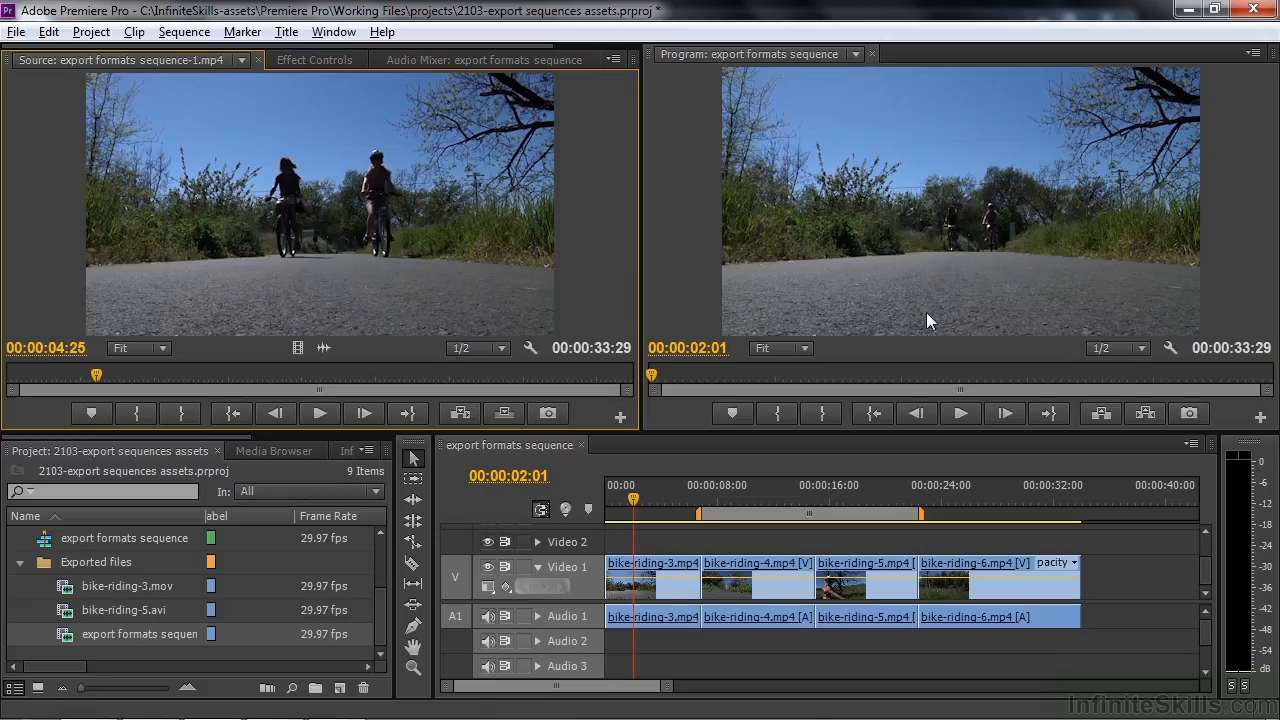
Open the exported bike-riding-3.mov and bike-riding-5.avi in the Source monitor, and compare the AVI at 00:00:47:02 with the sequence at 00:00:17:23
double_click(127, 586)
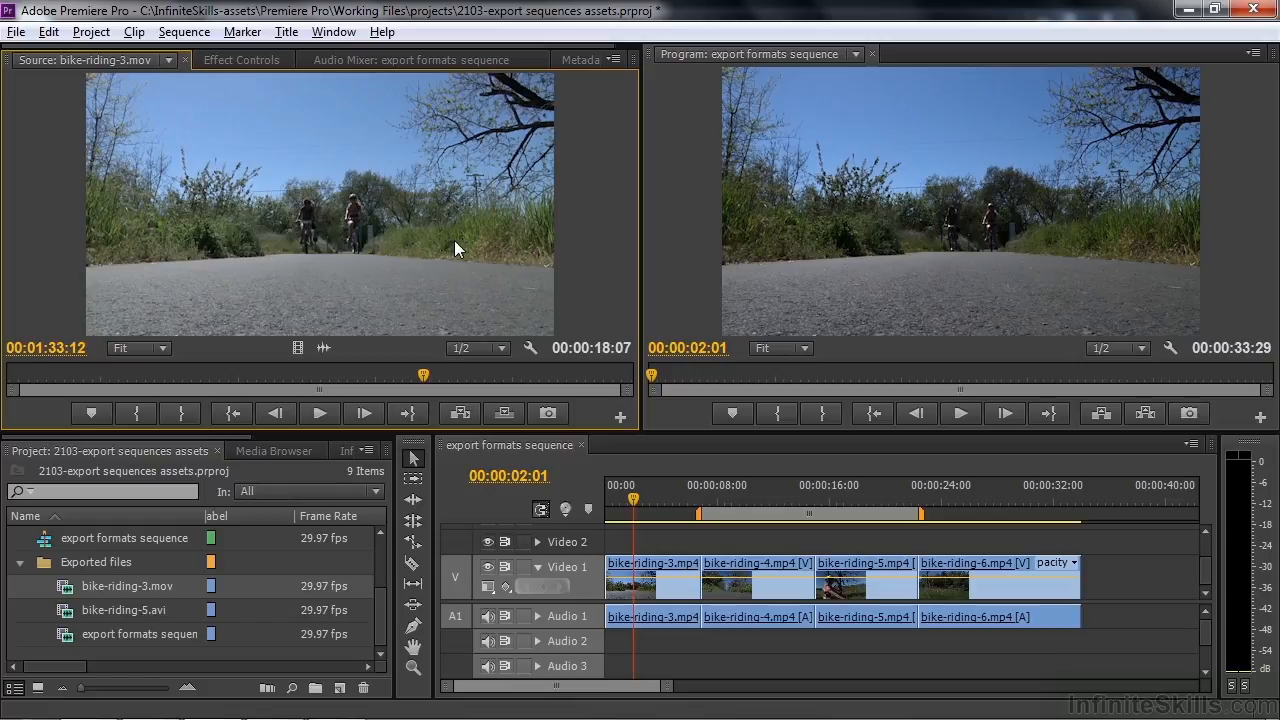
double_click(68, 612)
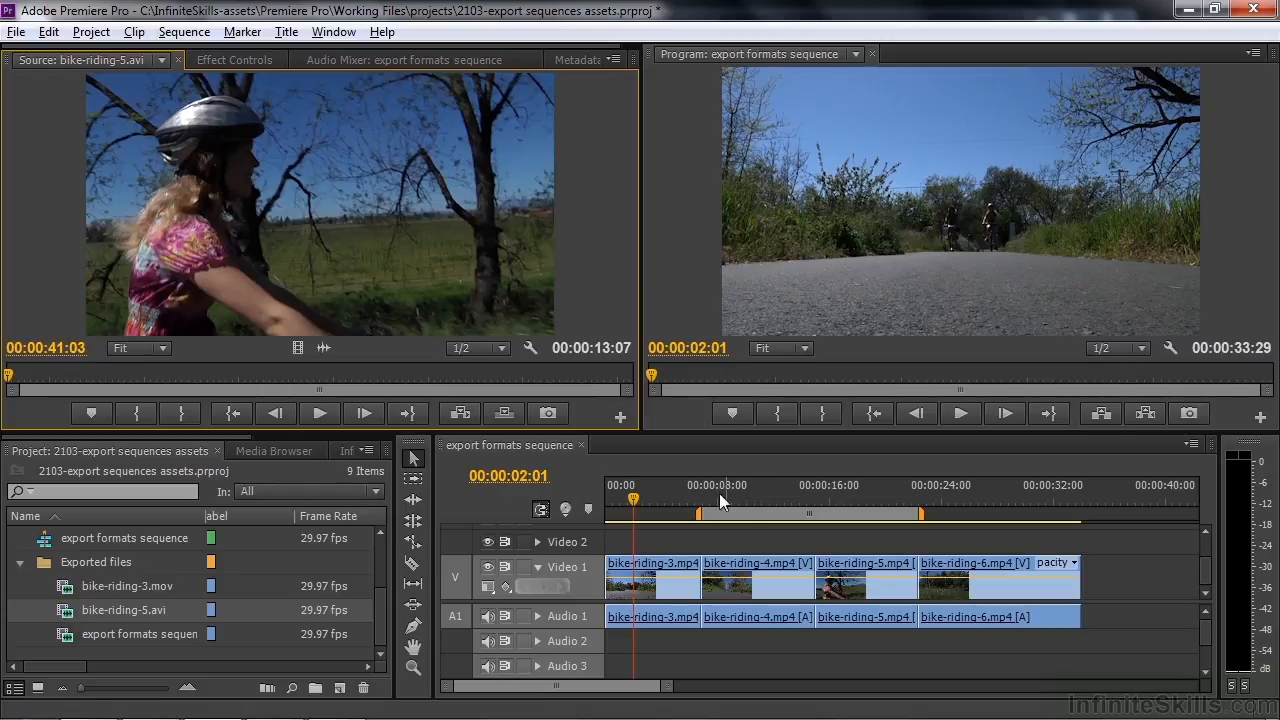
left_click_drag(639, 497, 854, 493)
left_click_drag(85, 370, 289, 378)
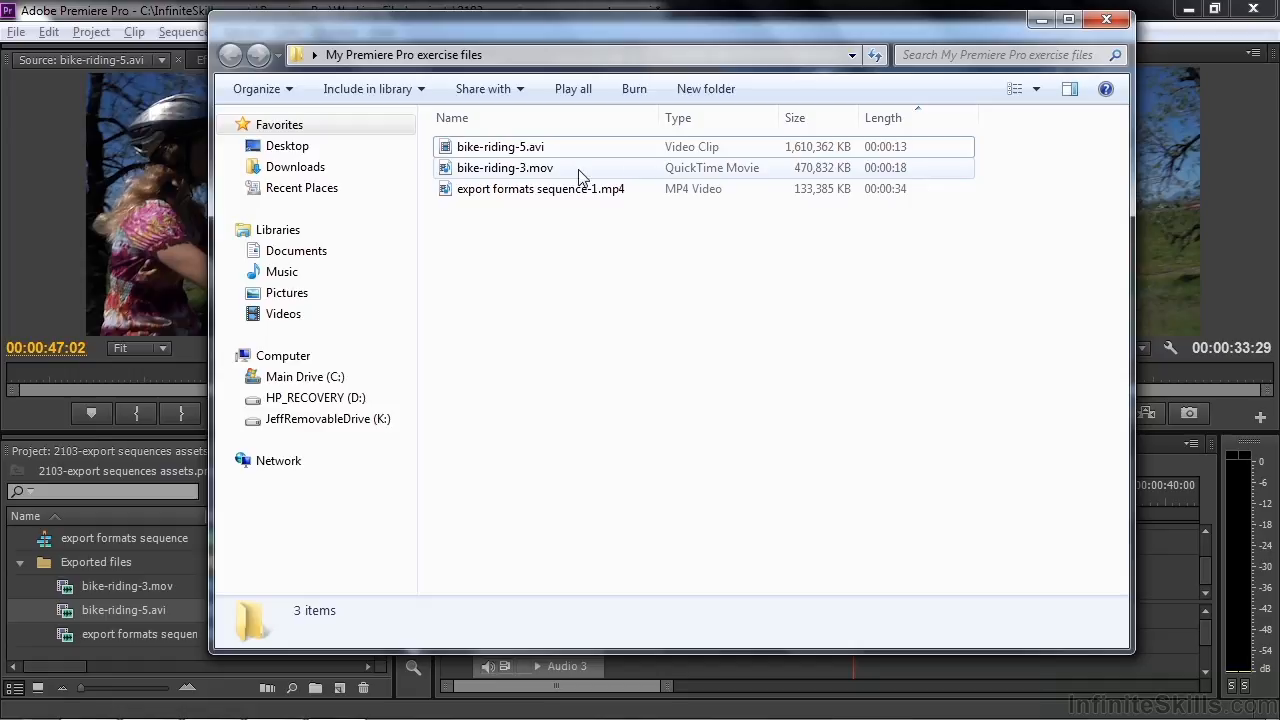
Examine the file sizes and lengths of the three exported files in the My Premiere Pro exercise files folder, and close the folder window
mouse_move(575, 176)
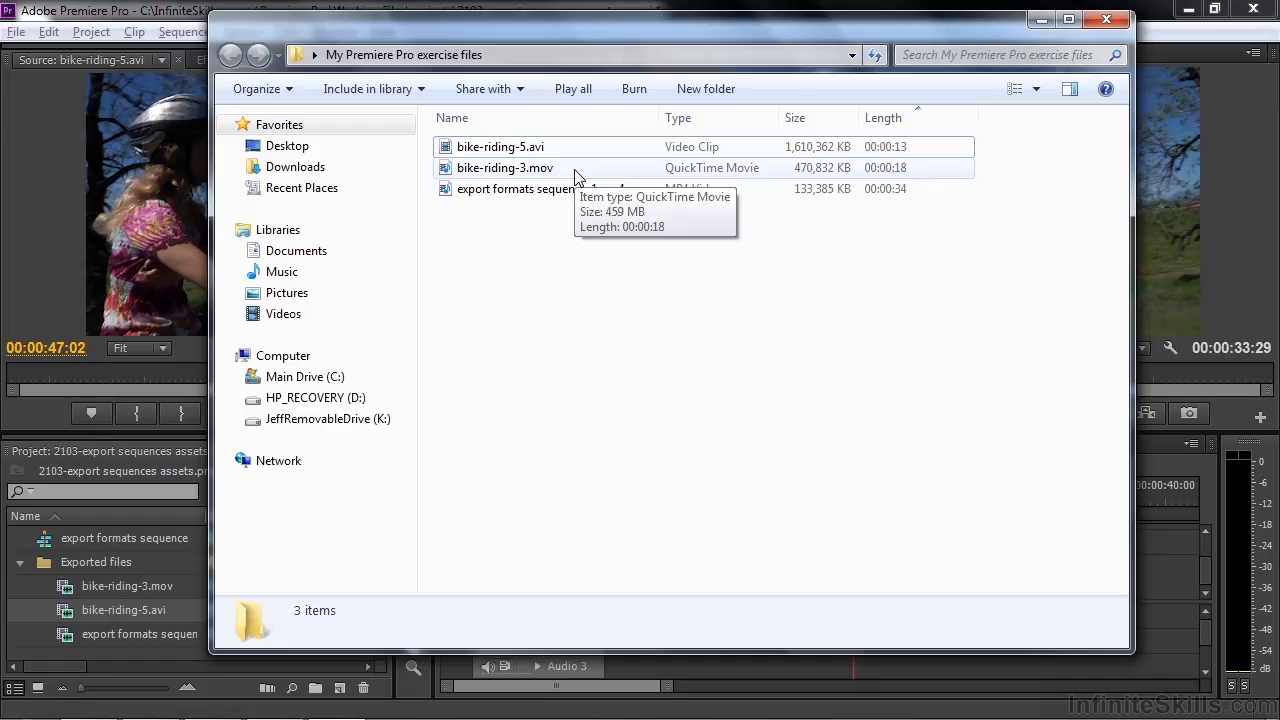
mouse_move(608, 197)
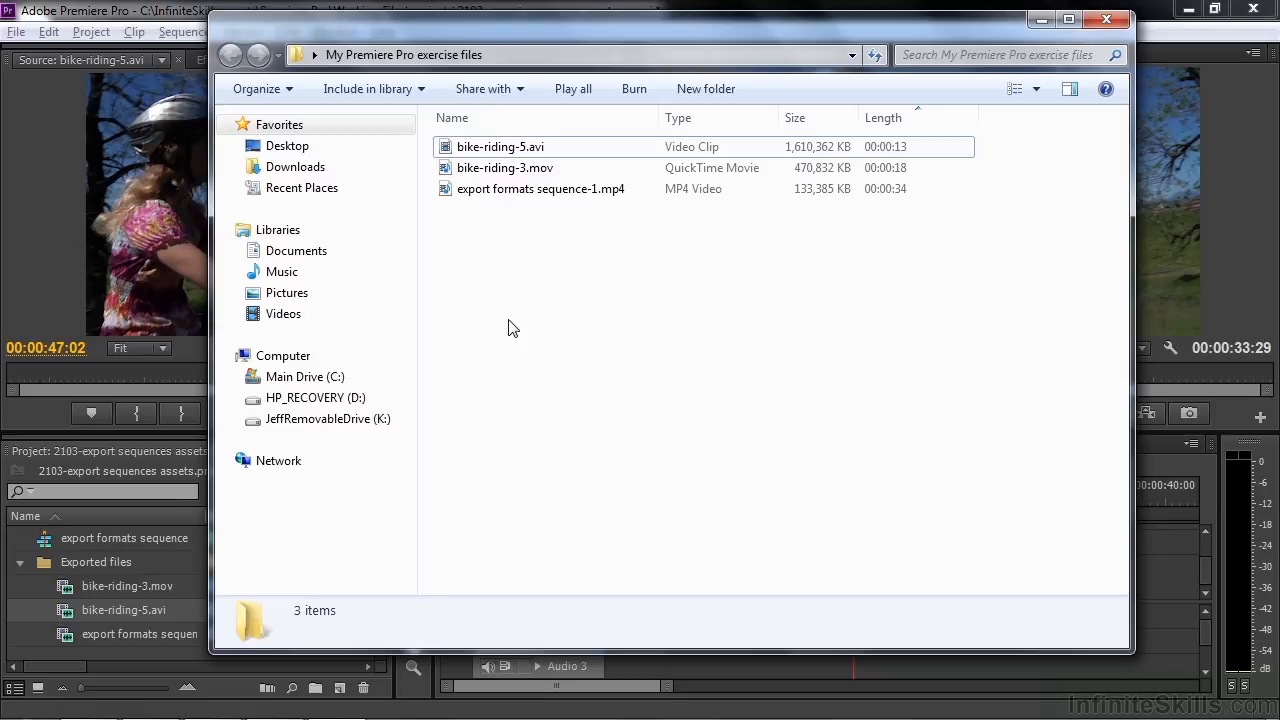
left_click(1106, 20)
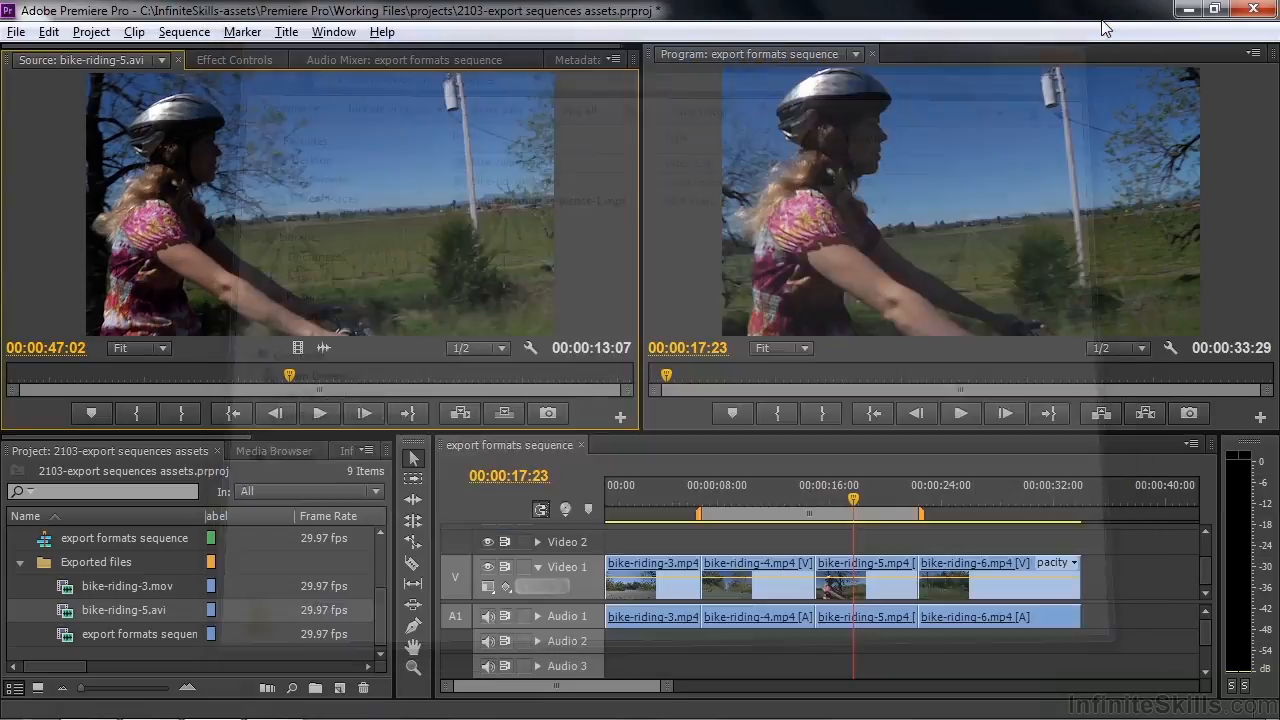